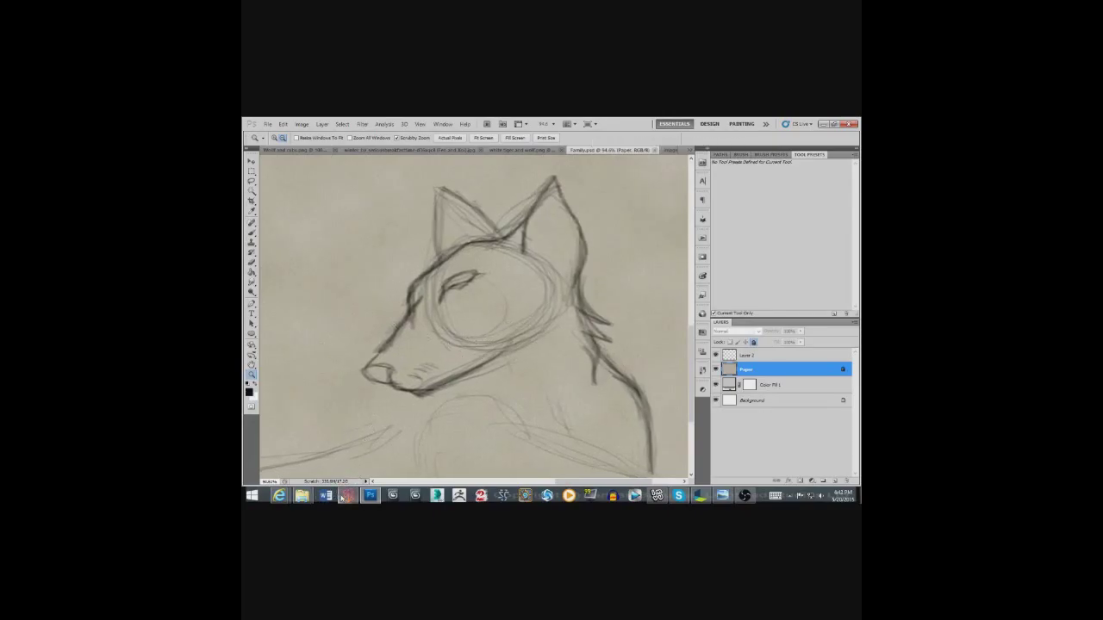
{"action": "mouse_move", "coordinate": [348, 497]}
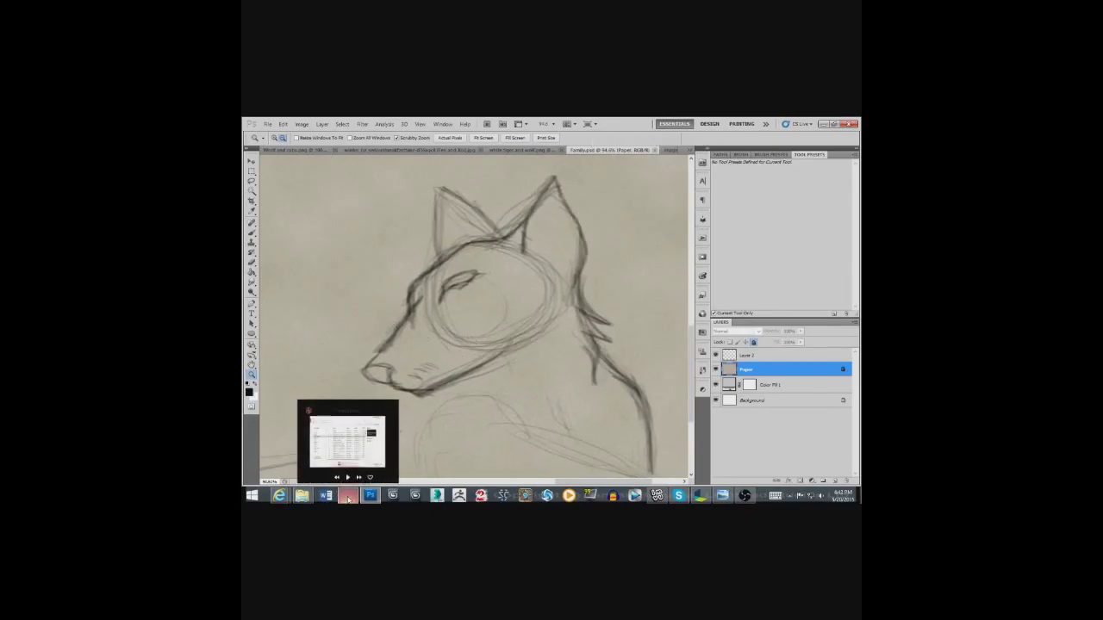
{"action": "left_click", "coordinate": [347, 477]}
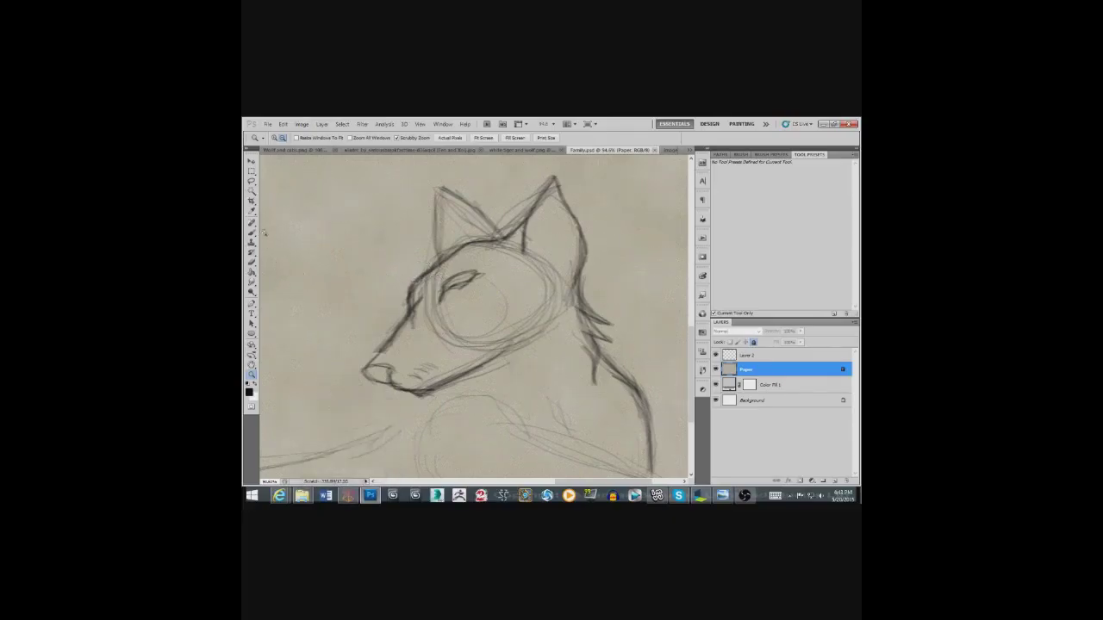
Step: Darken the fox's chin, jaw, muzzle and forehead outline with the Brush on Layer 2
{"action": "left_click", "coordinate": [252, 232]}
{"action": "left_click", "coordinate": [746, 355]}
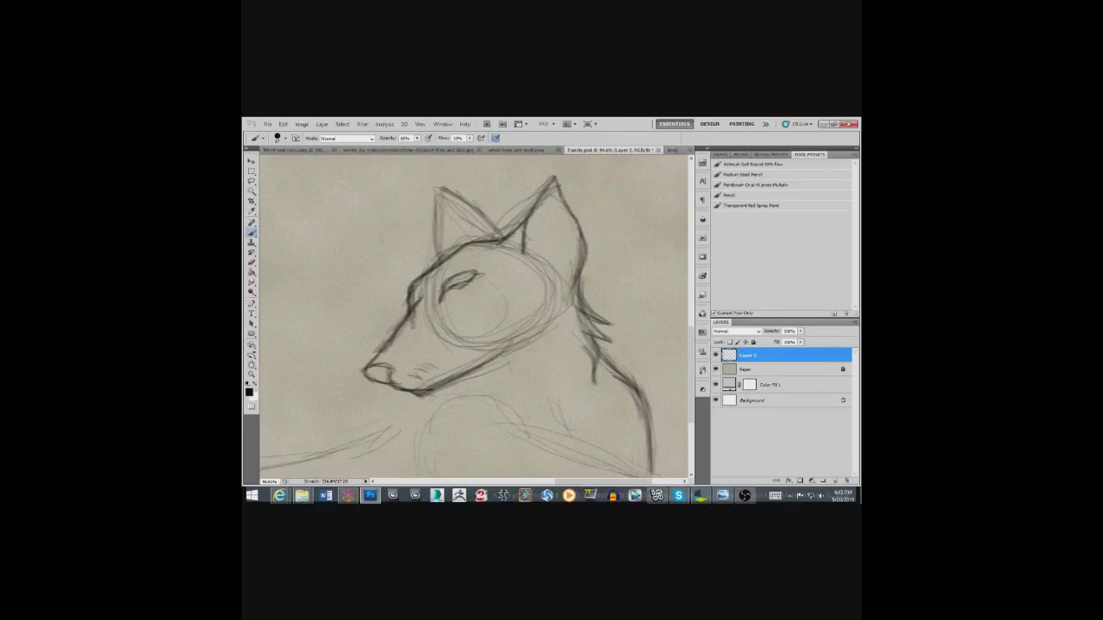
{"action": "left_click_drag", "start_coordinate": [393, 386], "coordinate": [417, 391]}
{"action": "left_click_drag", "start_coordinate": [448, 379], "coordinate": [494, 351]}
{"action": "mouse_move", "coordinate": [395, 342]}
{"action": "left_mouse_down"}
{"action": "mouse_move", "coordinate": [426, 312]}
{"action": "mouse_move", "coordinate": [409, 323]}
{"action": "left_mouse_up"}
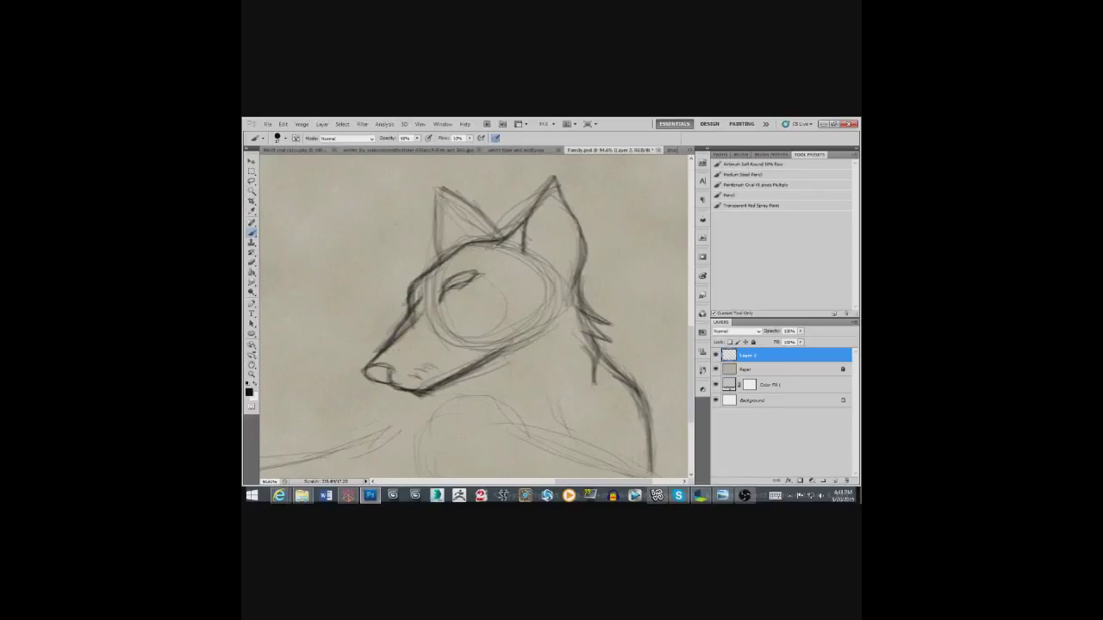
{"action": "left_click_drag", "start_coordinate": [409, 327], "coordinate": [436, 272]}
Step: Draw short fur strokes below the fox's jaw and on its chest beside the front leg
{"action": "left_click_drag", "start_coordinate": [599, 476], "coordinate": [584, 332]}
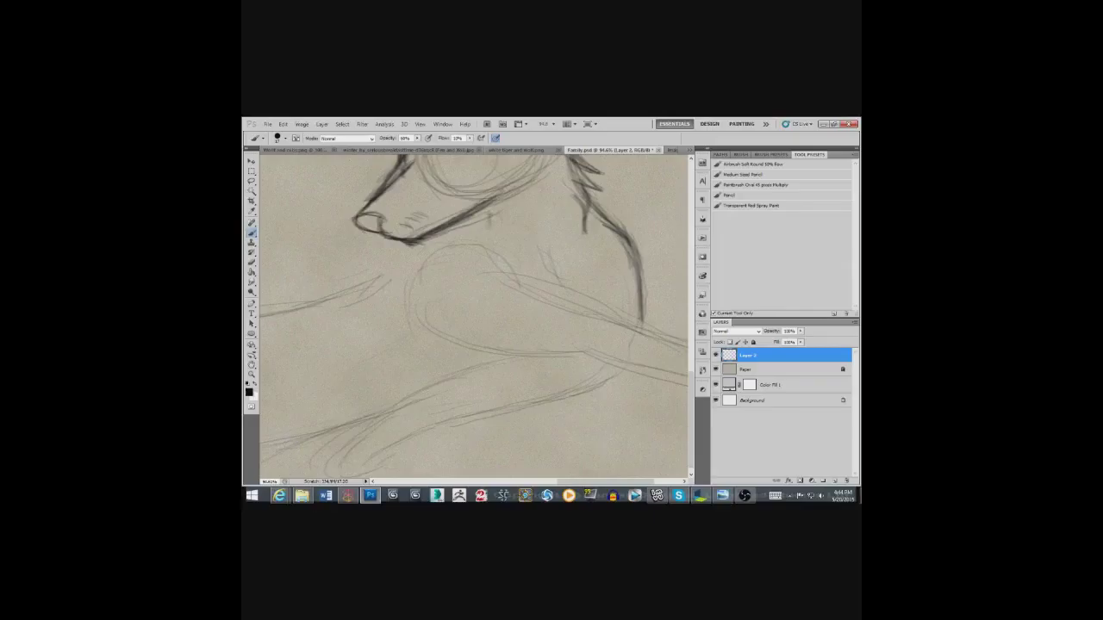
{"action": "left_click_drag", "start_coordinate": [489, 222], "coordinate": [479, 237]}
{"action": "left_click_drag", "start_coordinate": [492, 211], "coordinate": [485, 225]}
{"action": "left_click_drag", "start_coordinate": [496, 225], "coordinate": [484, 234]}
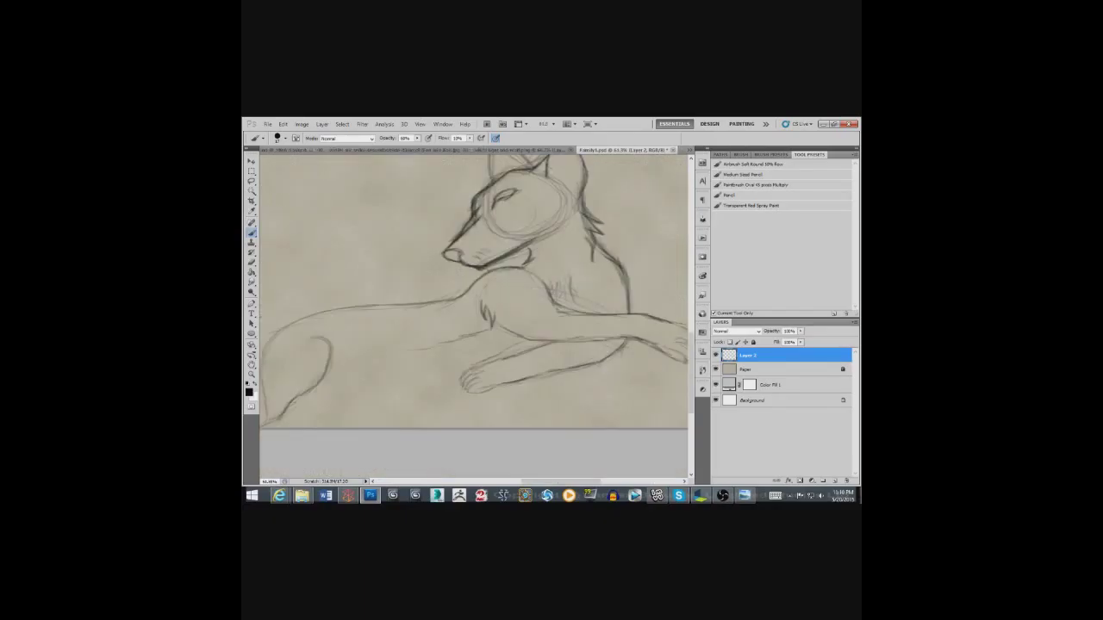
{"action": "mouse_move", "coordinate": [553, 303]}
{"action": "left_mouse_down"}
{"action": "mouse_move", "coordinate": [616, 317]}
{"action": "mouse_move", "coordinate": [556, 296]}
{"action": "mouse_move", "coordinate": [576, 298]}
{"action": "left_mouse_up"}
{"action": "left_click_drag", "start_coordinate": [569, 285], "coordinate": [574, 297]}
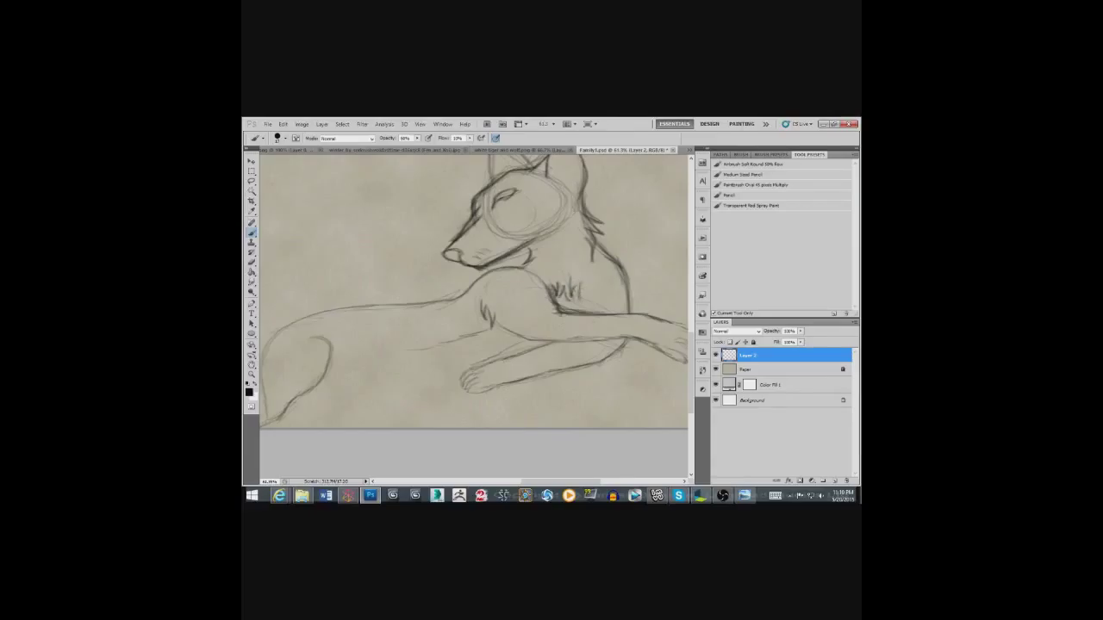
Step: Darken the fox's back line and the underside of its far foreleg near the elbow
{"action": "left_click_drag", "start_coordinate": [516, 301], "coordinate": [444, 298]}
{"action": "left_click_drag", "start_coordinate": [634, 334], "coordinate": [616, 344]}
{"action": "mouse_move", "coordinate": [631, 329]}
{"action": "left_mouse_down"}
{"action": "mouse_move", "coordinate": [620, 343]}
{"action": "mouse_move", "coordinate": [612, 336]}
{"action": "mouse_move", "coordinate": [604, 357]}
{"action": "left_mouse_up"}
{"action": "left_click_drag", "start_coordinate": [618, 349], "coordinate": [580, 355]}
{"action": "mouse_move", "coordinate": [414, 292]}
{"action": "left_mouse_down"}
{"action": "mouse_move", "coordinate": [522, 272]}
{"action": "mouse_move", "coordinate": [494, 315]}
{"action": "mouse_move", "coordinate": [452, 328]}
{"action": "left_mouse_up"}
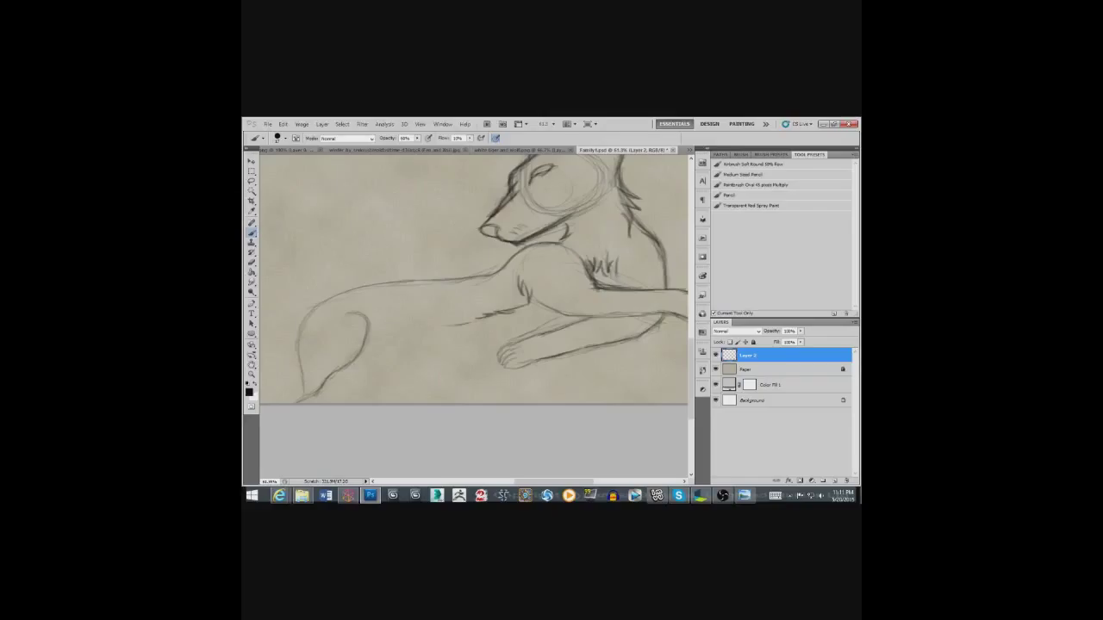
{"action": "left_click_drag", "start_coordinate": [445, 281], "coordinate": [413, 282]}
Step: Sketch two small pups side by side against the fox's belly
{"action": "mouse_move", "coordinate": [385, 345]}
{"action": "left_mouse_down"}
{"action": "mouse_move", "coordinate": [380, 387]}
{"action": "mouse_move", "coordinate": [406, 349]}
{"action": "left_mouse_up"}
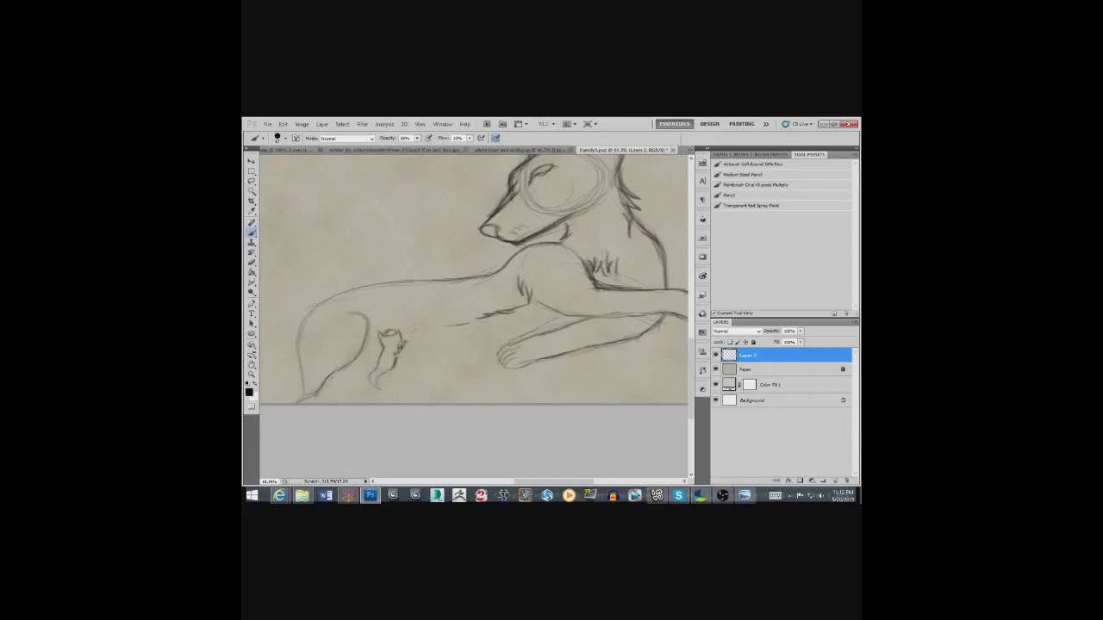
{"action": "left_click_drag", "start_coordinate": [416, 328], "coordinate": [422, 333]}
{"action": "mouse_move", "coordinate": [421, 345]}
{"action": "left_mouse_down"}
{"action": "mouse_move", "coordinate": [425, 368]}
{"action": "mouse_move", "coordinate": [444, 381]}
{"action": "mouse_move", "coordinate": [441, 364]}
{"action": "left_mouse_up"}
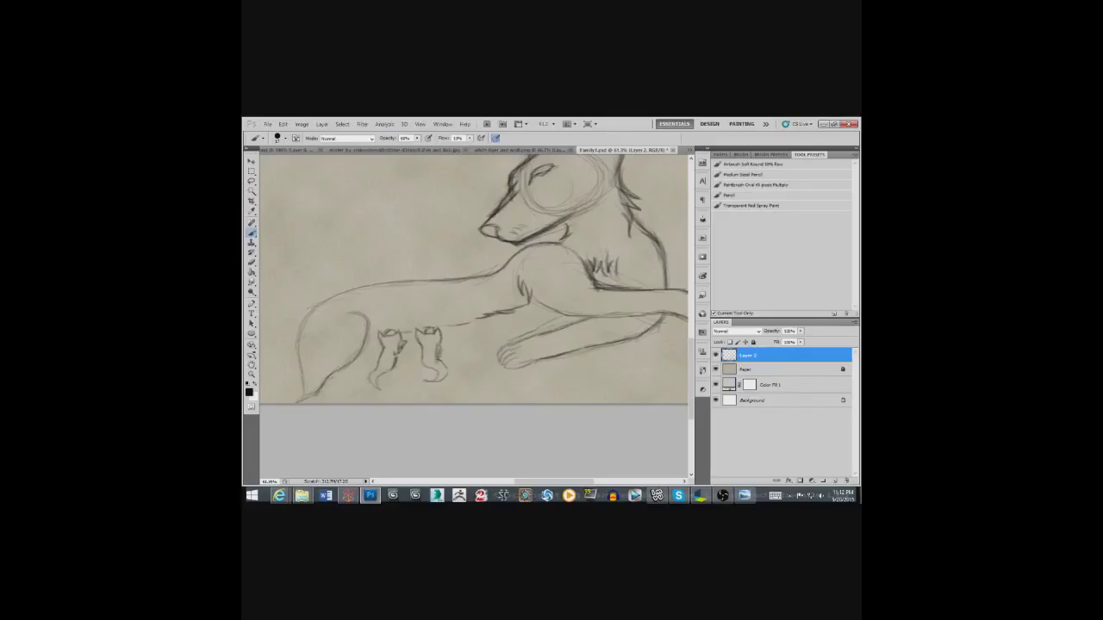
Step: Draw the fox's lower belly line behind the pups and a tail curling from the rump beneath the haunch
{"action": "left_click_drag", "start_coordinate": [445, 350], "coordinate": [485, 348]}
{"action": "mouse_move", "coordinate": [399, 352]}
{"action": "left_mouse_down"}
{"action": "mouse_move", "coordinate": [421, 349]}
{"action": "mouse_move", "coordinate": [366, 346]}
{"action": "mouse_move", "coordinate": [351, 363]}
{"action": "left_mouse_up"}
{"action": "left_click_drag", "start_coordinate": [305, 384], "coordinate": [361, 400]}
{"action": "mouse_move", "coordinate": [302, 328]}
{"action": "left_mouse_down"}
{"action": "mouse_move", "coordinate": [309, 390]}
{"action": "mouse_move", "coordinate": [302, 378]}
{"action": "left_mouse_up"}
{"action": "mouse_move", "coordinate": [361, 399]}
{"action": "left_mouse_down"}
{"action": "mouse_move", "coordinate": [379, 402]}
{"action": "mouse_move", "coordinate": [333, 350]}
{"action": "mouse_move", "coordinate": [391, 401]}
{"action": "left_mouse_up"}
{"action": "left_click_drag", "start_coordinate": [344, 365], "coordinate": [368, 383]}
{"action": "mouse_move", "coordinate": [372, 379]}
{"action": "left_mouse_down"}
{"action": "mouse_move", "coordinate": [394, 401]}
{"action": "mouse_move", "coordinate": [388, 394]}
{"action": "left_mouse_up"}
{"action": "left_click_drag", "start_coordinate": [353, 372], "coordinate": [334, 343]}
{"action": "left_click_drag", "start_coordinate": [333, 350], "coordinate": [348, 332]}
{"action": "left_click_drag", "start_coordinate": [335, 401], "coordinate": [379, 401]}
Step: Erase the old lower haunch line that crosses the fox's new tail
{"action": "key", "text": "e"}
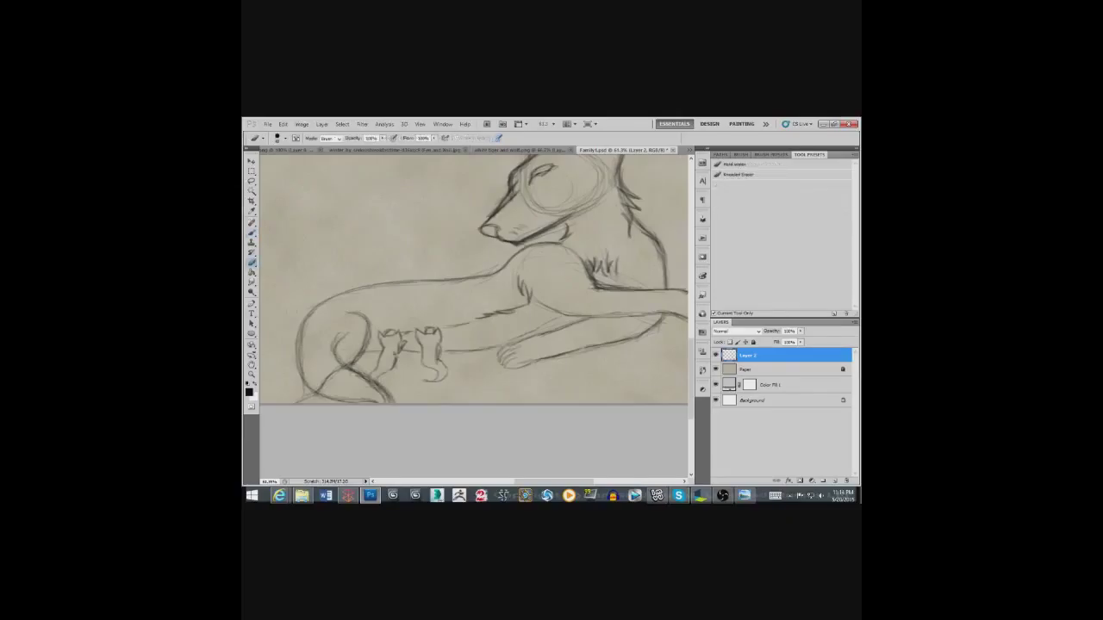
{"action": "left_click_drag", "start_coordinate": [336, 370], "coordinate": [296, 401]}
{"action": "key", "text": "b"}
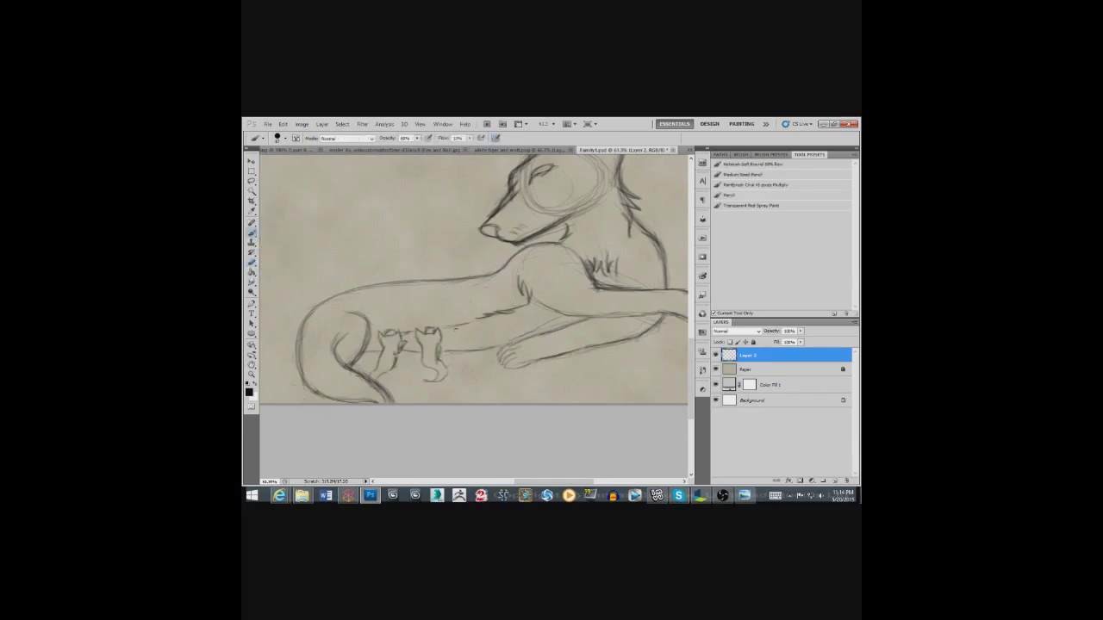
{"action": "scroll", "coordinate": [475, 295], "scroll_direction": "up", "scroll_amount": 2}
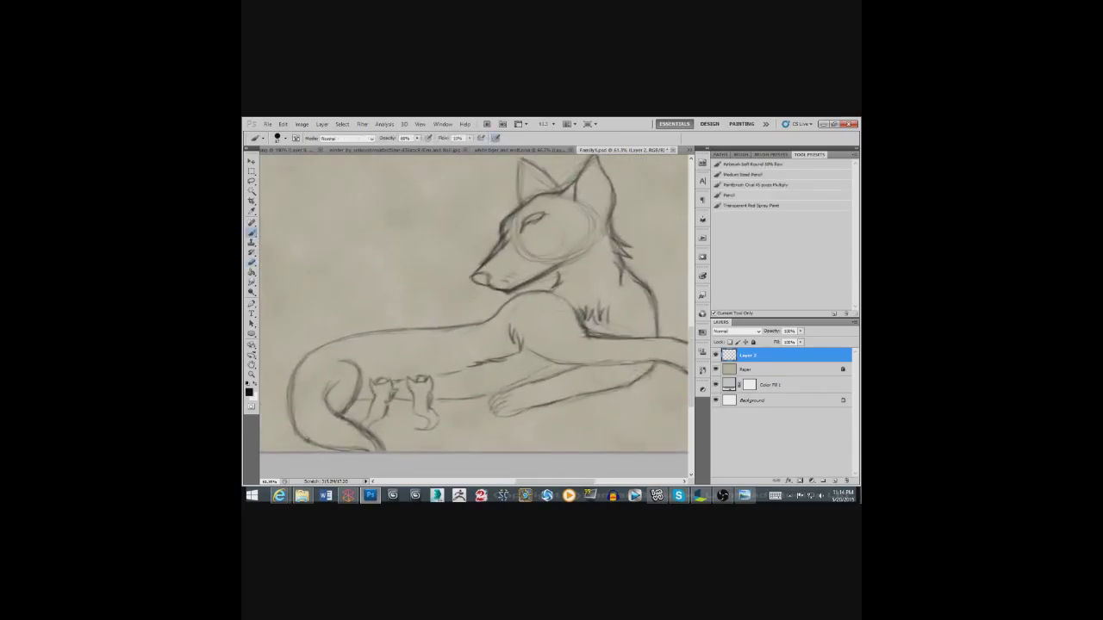
{"action": "scroll", "coordinate": [474, 303], "scroll_direction": "down", "scroll_amount": 1}
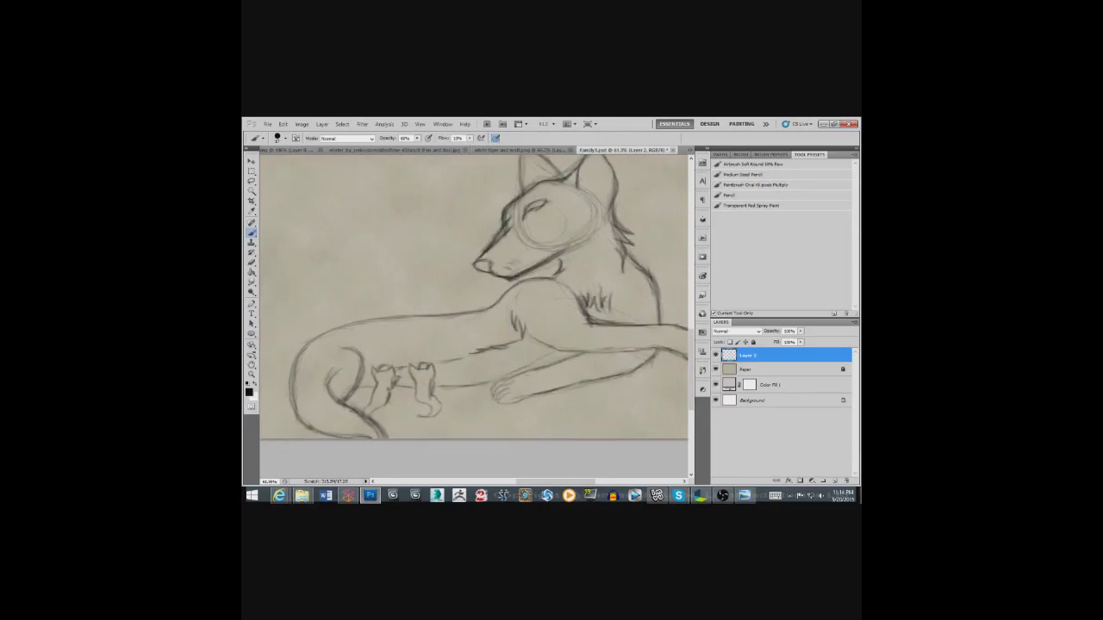
Step: Redraw the outer curve of the fox's rump and tail further out and erase the old inner outline
{"action": "mouse_move", "coordinate": [344, 326]}
{"action": "left_mouse_down"}
{"action": "mouse_move", "coordinate": [312, 337]}
{"action": "mouse_move", "coordinate": [280, 387]}
{"action": "mouse_move", "coordinate": [278, 401]}
{"action": "mouse_move", "coordinate": [310, 431]}
{"action": "left_mouse_up"}
{"action": "key", "text": "e"}
{"action": "mouse_move", "coordinate": [324, 334]}
{"action": "left_mouse_down"}
{"action": "mouse_move", "coordinate": [293, 385]}
{"action": "mouse_move", "coordinate": [298, 415]}
{"action": "left_mouse_up"}
{"action": "key", "text": "b"}
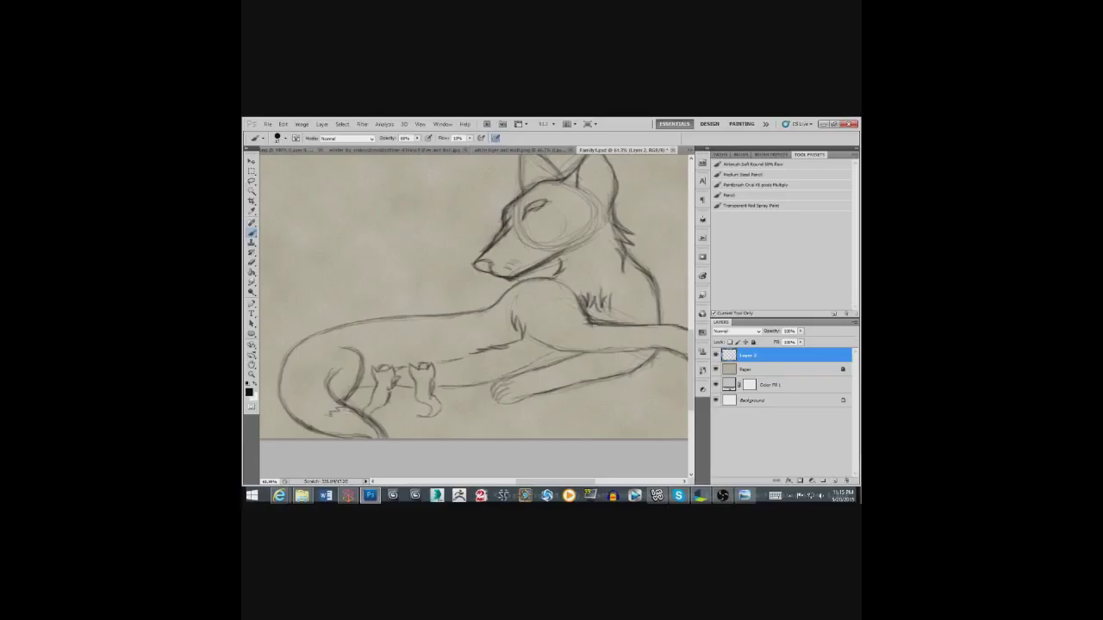
Step: Add the jagged marking across the fox's tail and touch up the belly and chest lines
{"action": "left_click_drag", "start_coordinate": [323, 422], "coordinate": [310, 430]}
{"action": "left_click_drag", "start_coordinate": [487, 384], "coordinate": [451, 385]}
{"action": "left_click_drag", "start_coordinate": [613, 297], "coordinate": [620, 316]}
Step: Add a new layer above the fox sketch for drawing a second animal
{"action": "mouse_move", "coordinate": [473, 308]}
{"action": "left_mouse_down"}
{"action": "mouse_move", "coordinate": [483, 333]}
{"action": "mouse_move", "coordinate": [450, 251]}
{"action": "mouse_move", "coordinate": [486, 276]}
{"action": "left_mouse_up"}
{"action": "left_click", "coordinate": [252, 373]}
{"action": "left_click_drag", "start_coordinate": [517, 328], "coordinate": [481, 328]}
{"action": "left_click", "coordinate": [251, 232]}
{"action": "left_click", "coordinate": [321, 124]}
{"action": "left_click", "coordinate": [448, 134]}
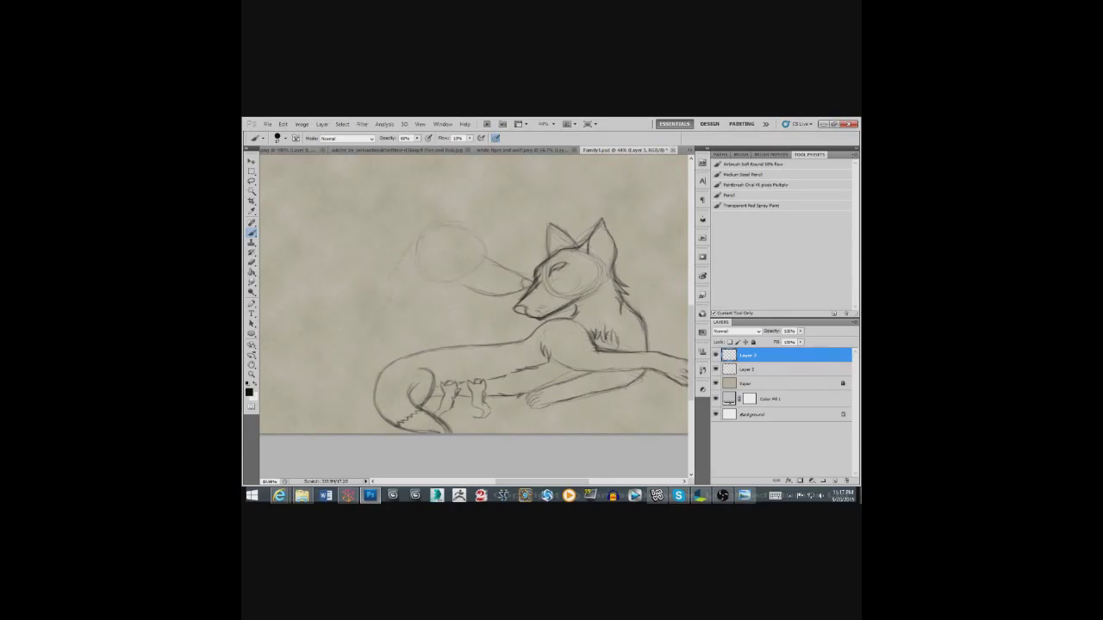
Step: Sketch the second animal's round head, pointed ears and neck behind the fox, with its muzzle touching the fox's face
{"action": "mouse_move", "coordinate": [336, 359]}
{"action": "left_mouse_down"}
{"action": "mouse_move", "coordinate": [413, 345]}
{"action": "mouse_move", "coordinate": [379, 392]}
{"action": "left_mouse_up"}
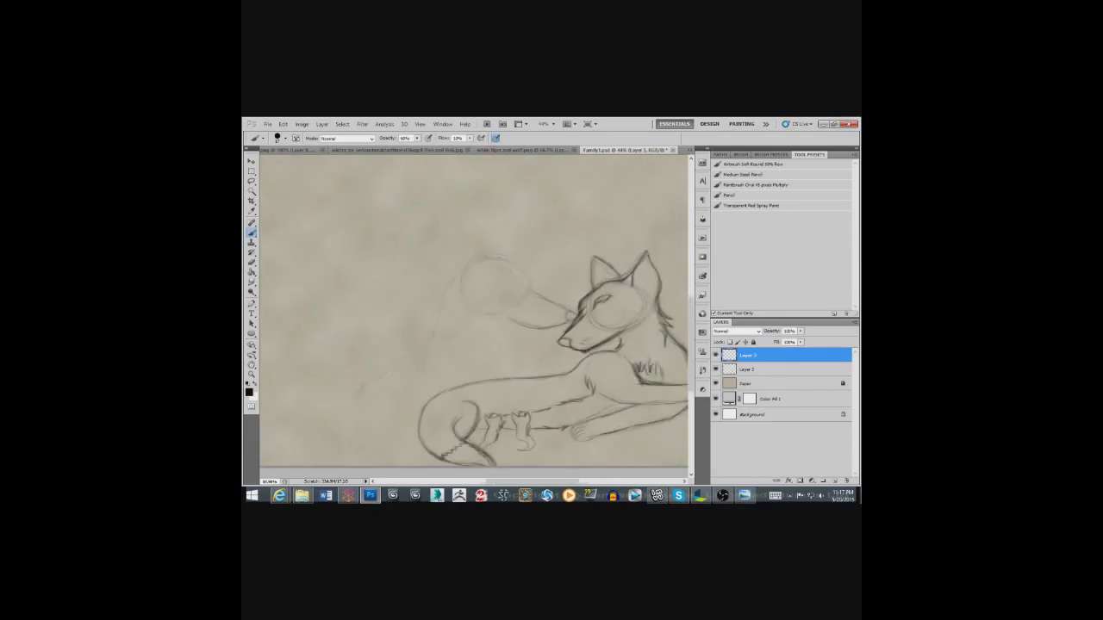
{"action": "left_click_drag", "start_coordinate": [472, 309], "coordinate": [494, 312]}
{"action": "mouse_move", "coordinate": [491, 255]}
{"action": "left_mouse_down"}
{"action": "mouse_move", "coordinate": [508, 243]}
{"action": "mouse_move", "coordinate": [500, 268]}
{"action": "left_mouse_up"}
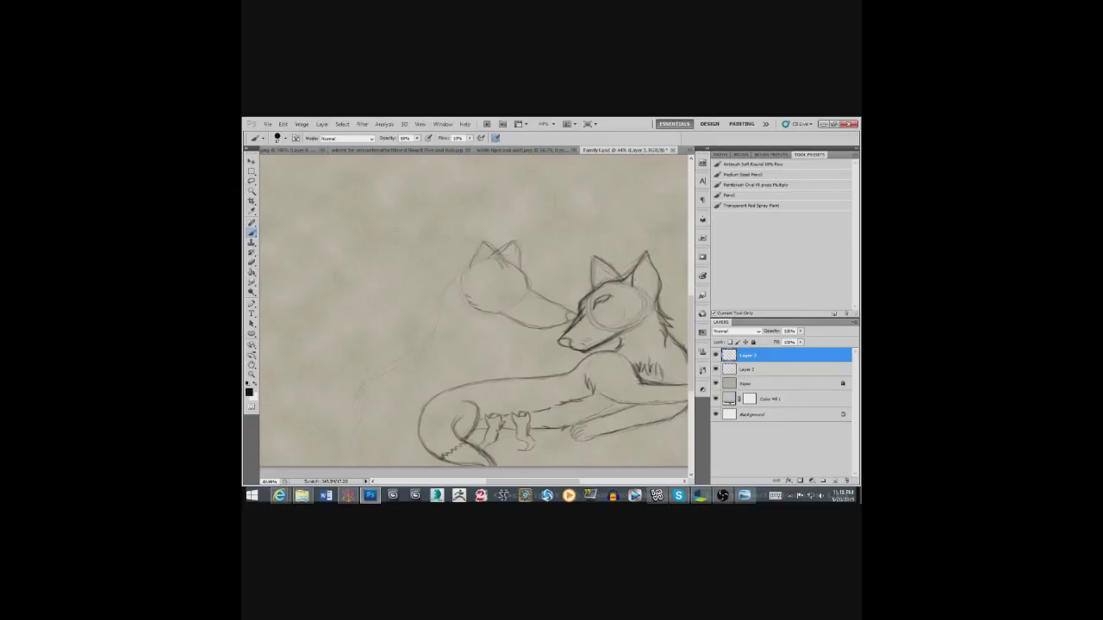
{"action": "left_click_drag", "start_coordinate": [448, 280], "coordinate": [435, 298]}
Step: Sketch the second animal's seated body with its back, chest, haunch and tail behind the fox
{"action": "scroll", "coordinate": [473, 324], "scroll_direction": "down", "scroll_amount": 3}
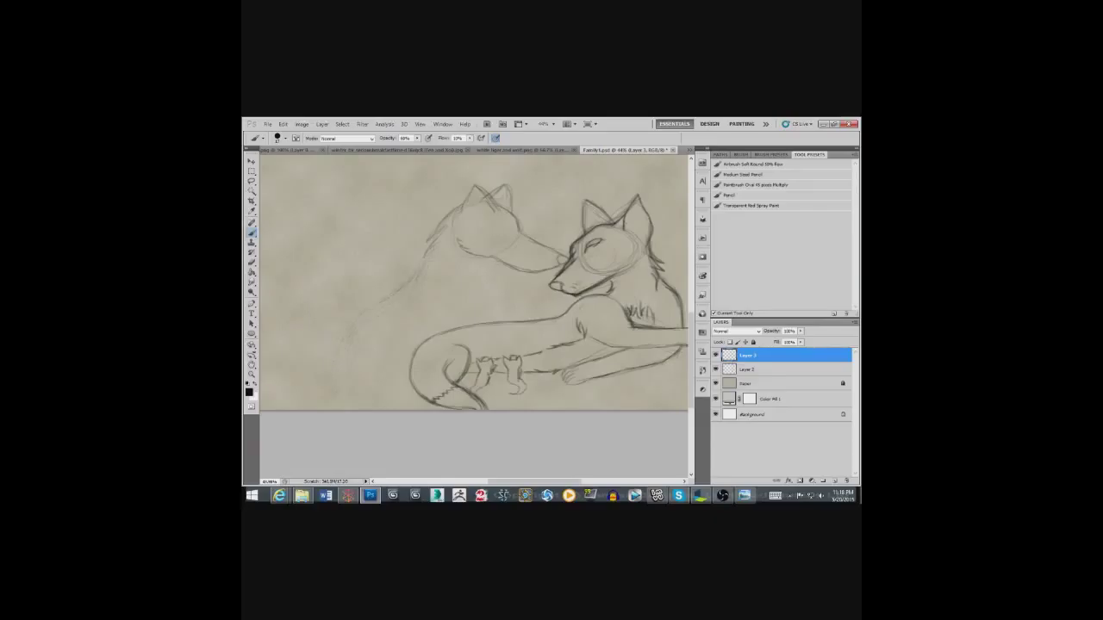
{"action": "left_click_drag", "start_coordinate": [413, 301], "coordinate": [416, 324]}
{"action": "mouse_move", "coordinate": [511, 303]}
{"action": "left_mouse_down"}
{"action": "mouse_move", "coordinate": [514, 319]}
{"action": "mouse_move", "coordinate": [478, 320]}
{"action": "left_mouse_up"}
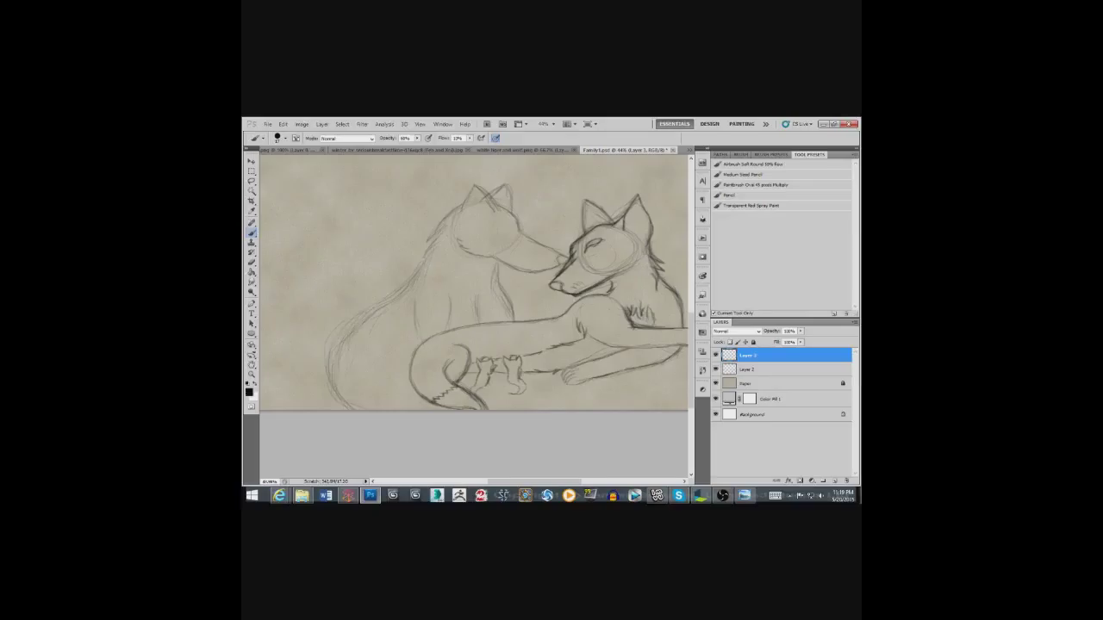
{"action": "left_click_drag", "start_coordinate": [378, 329], "coordinate": [396, 335]}
{"action": "left_click_drag", "start_coordinate": [384, 380], "coordinate": [403, 384]}
{"action": "left_click_drag", "start_coordinate": [347, 343], "coordinate": [353, 361]}
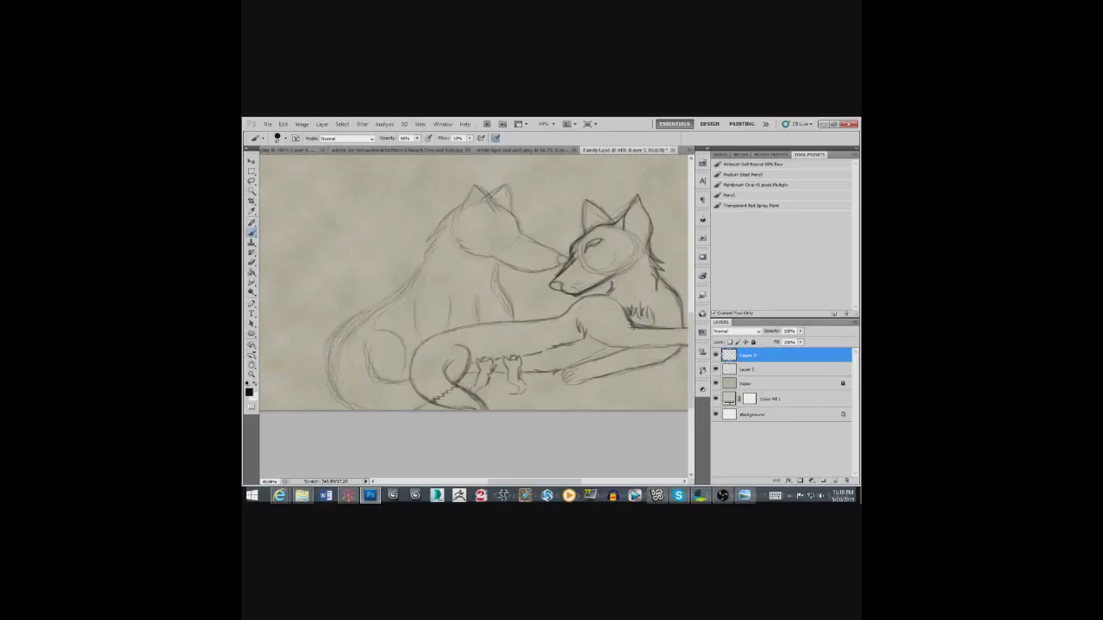
{"action": "mouse_move", "coordinate": [340, 320]}
{"action": "left_mouse_down"}
{"action": "mouse_move", "coordinate": [383, 304]}
{"action": "mouse_move", "coordinate": [427, 259]}
{"action": "mouse_move", "coordinate": [357, 313]}
{"action": "left_mouse_up"}
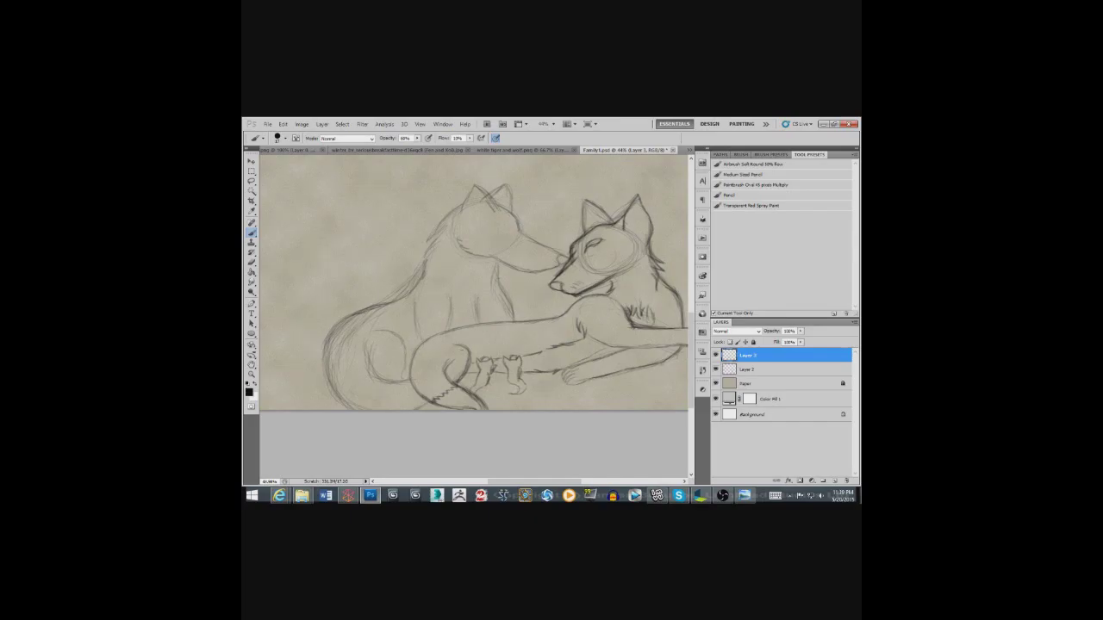
Step: Add the seated animal's eye and refine its shoulder outline, erasing stray lines
{"action": "scroll", "coordinate": [473, 297], "scroll_direction": "up", "scroll_amount": 1}
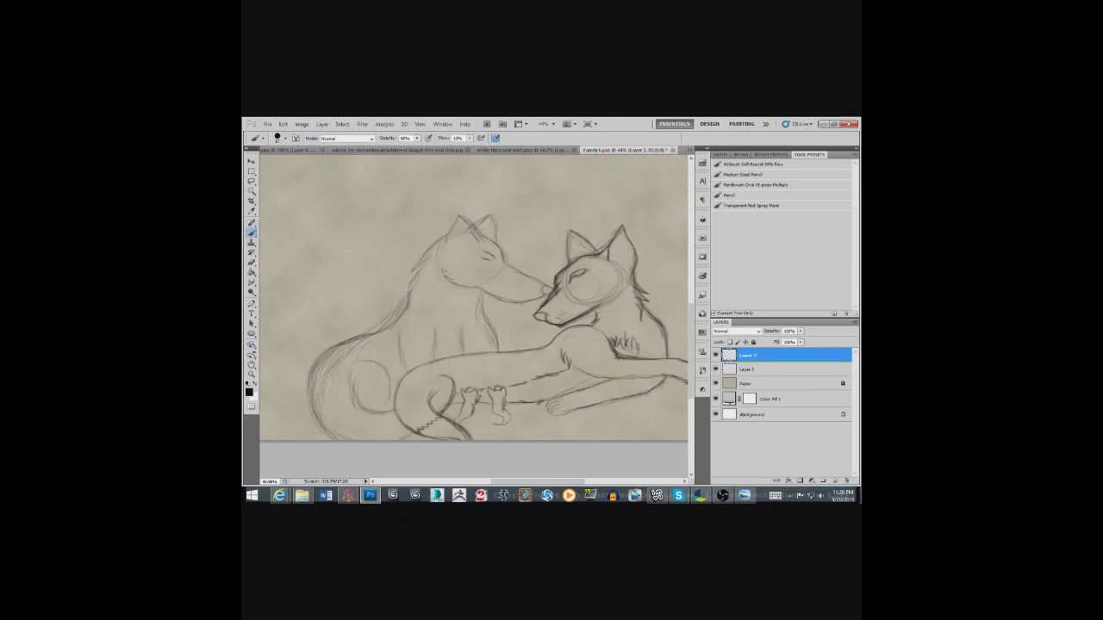
{"action": "key", "text": "z"}
{"action": "mouse_move", "coordinate": [486, 390]}
{"action": "left_mouse_down"}
{"action": "mouse_move", "coordinate": [442, 363]}
{"action": "mouse_move", "coordinate": [526, 361]}
{"action": "left_mouse_up"}
{"action": "key", "text": "b"}
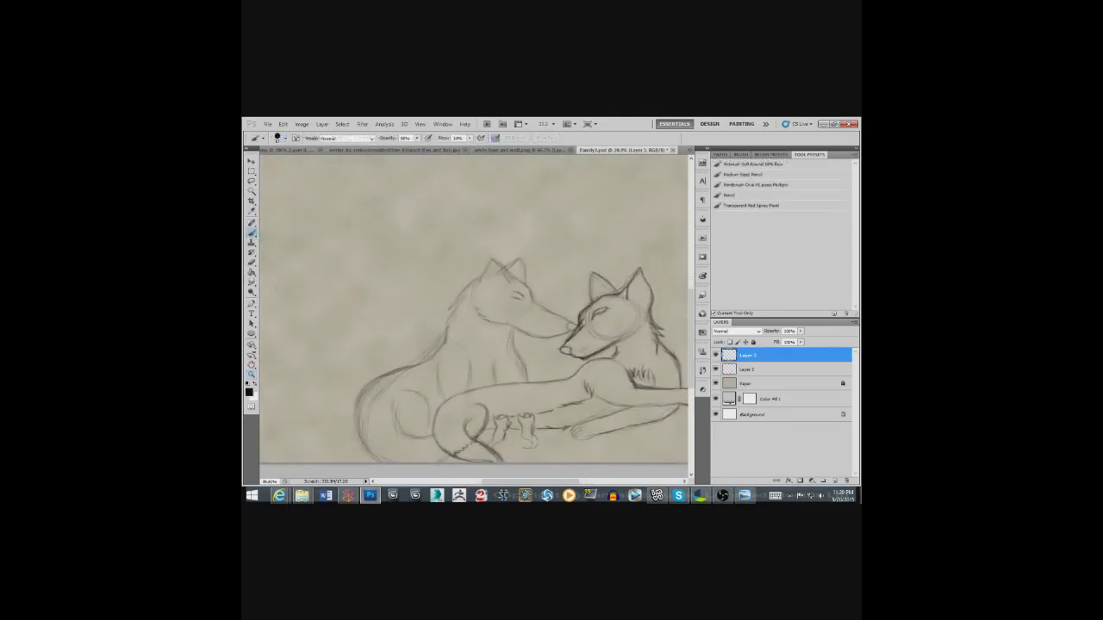
{"action": "left_click_drag", "start_coordinate": [447, 334], "coordinate": [448, 357]}
{"action": "key", "text": "e"}
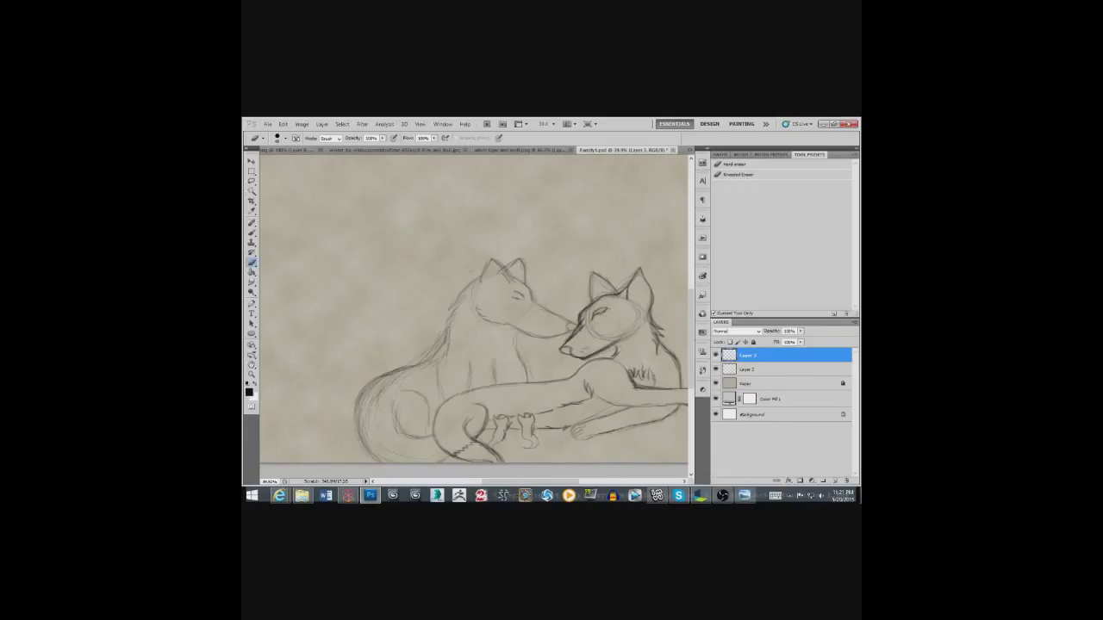
{"action": "key", "text": "b"}
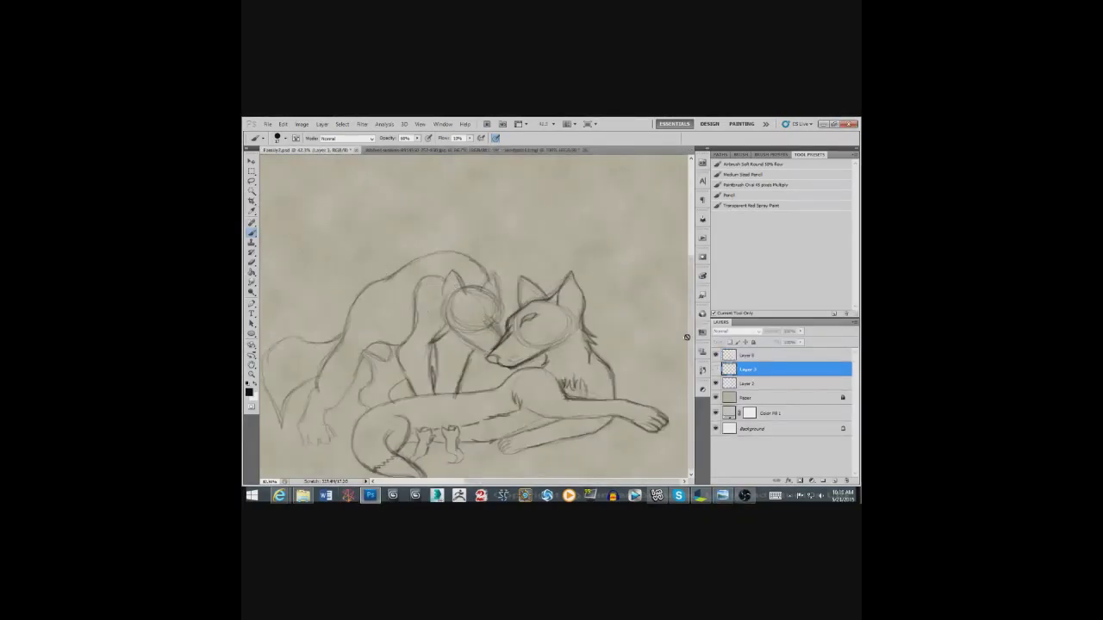
Step: Check the hidden Layer 3 by toggling its visibility and delete that layer
{"action": "left_click", "coordinate": [715, 369]}
{"action": "left_click", "coordinate": [715, 368]}
{"action": "key", "text": "Delete"}
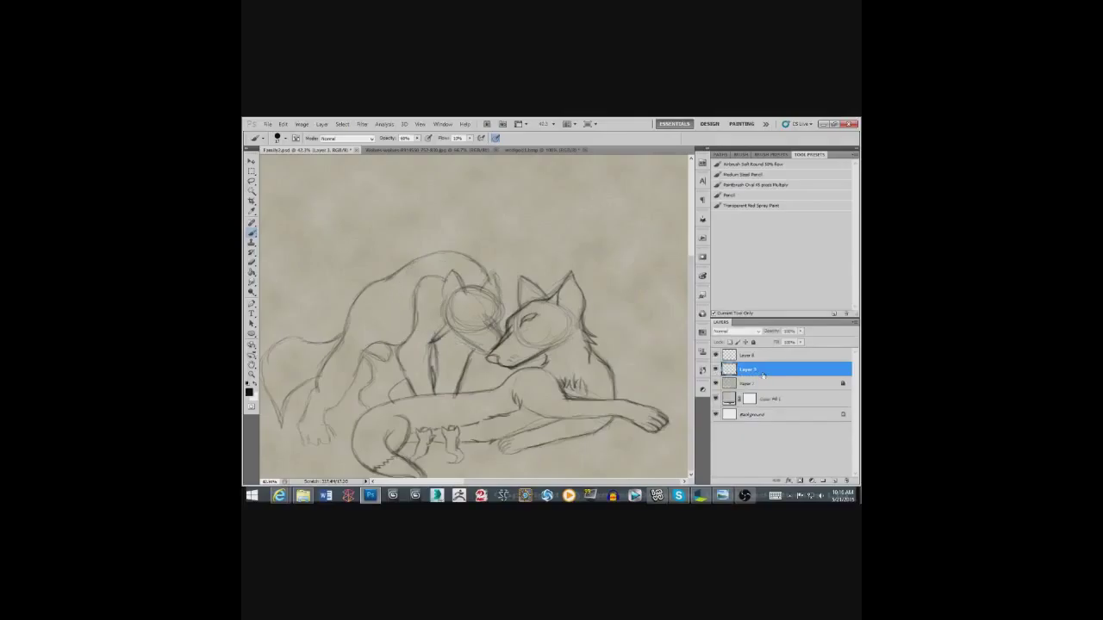
Step: Refine the standing wolf's hind leg and the lines between its front legs on the top layer, erasing a stray mark
{"action": "left_click", "coordinate": [747, 355]}
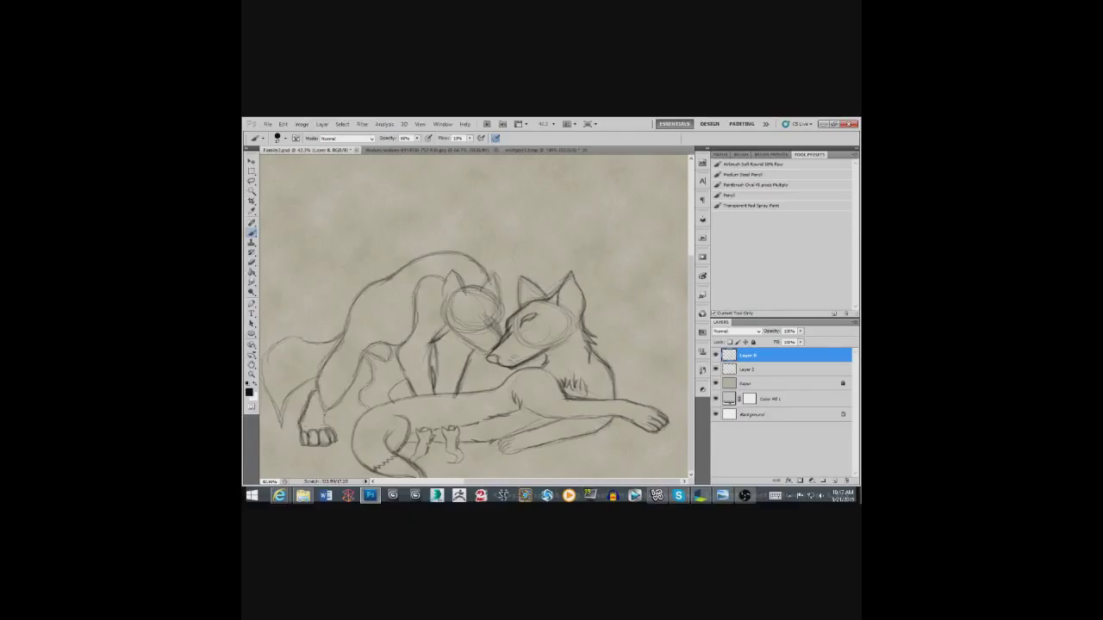
{"action": "left_click_drag", "start_coordinate": [325, 407], "coordinate": [330, 425]}
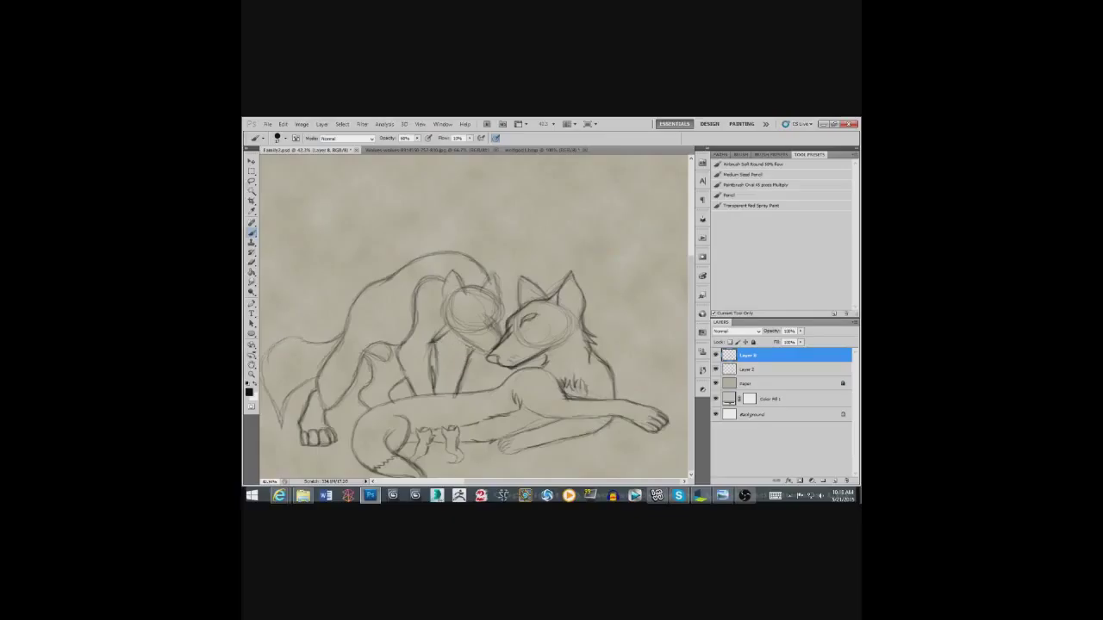
{"action": "left_click_drag", "start_coordinate": [443, 358], "coordinate": [440, 379]}
{"action": "left_click", "coordinate": [252, 262]}
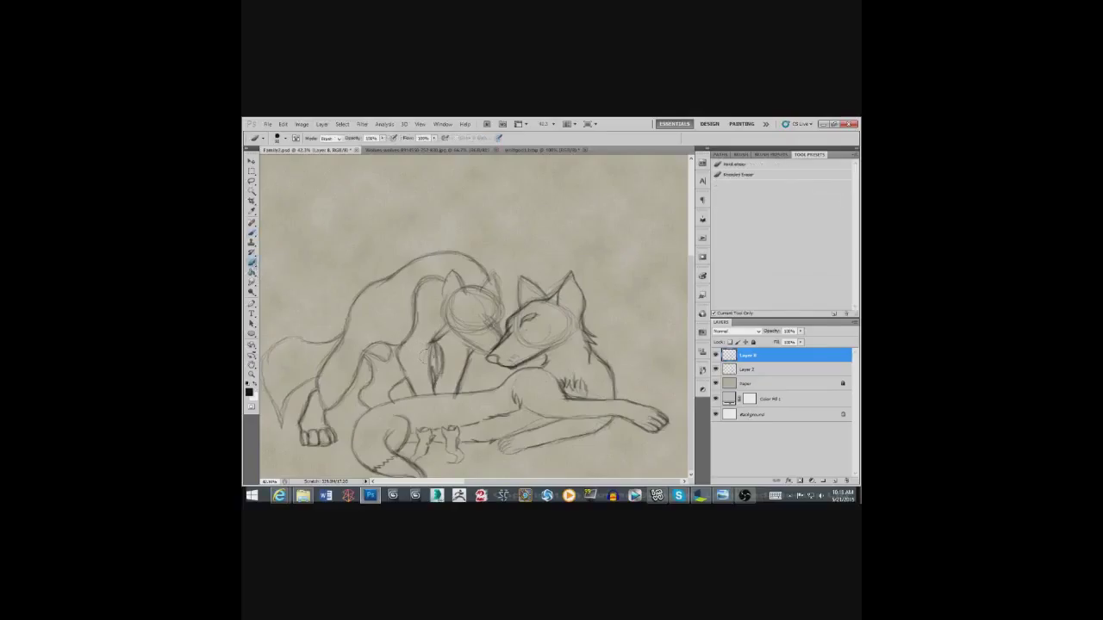
{"action": "mouse_move", "coordinate": [436, 351]}
{"action": "left_mouse_down"}
{"action": "mouse_move", "coordinate": [435, 371]}
{"action": "mouse_move", "coordinate": [435, 353]}
{"action": "left_mouse_up"}
{"action": "left_click", "coordinate": [252, 233]}
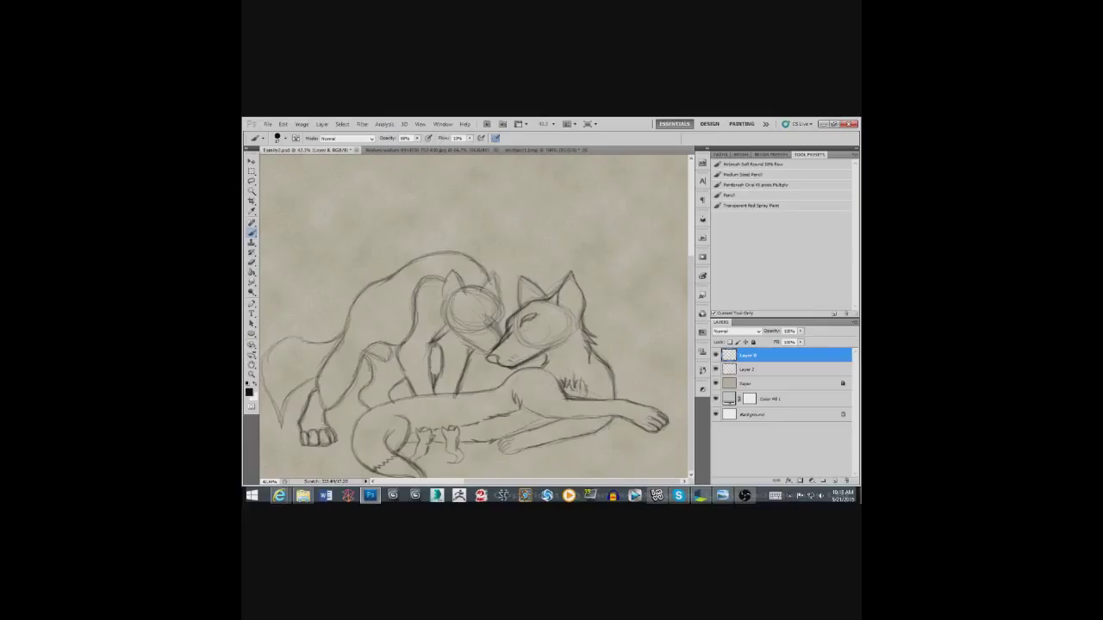
{"action": "left_click_drag", "start_coordinate": [427, 348], "coordinate": [448, 334]}
Step: Rename the standing wolf's layer as Wolf
{"action": "double_click", "coordinate": [748, 355]}
{"action": "type", "text": "Wolf"}
{"action": "key", "text": "Return"}
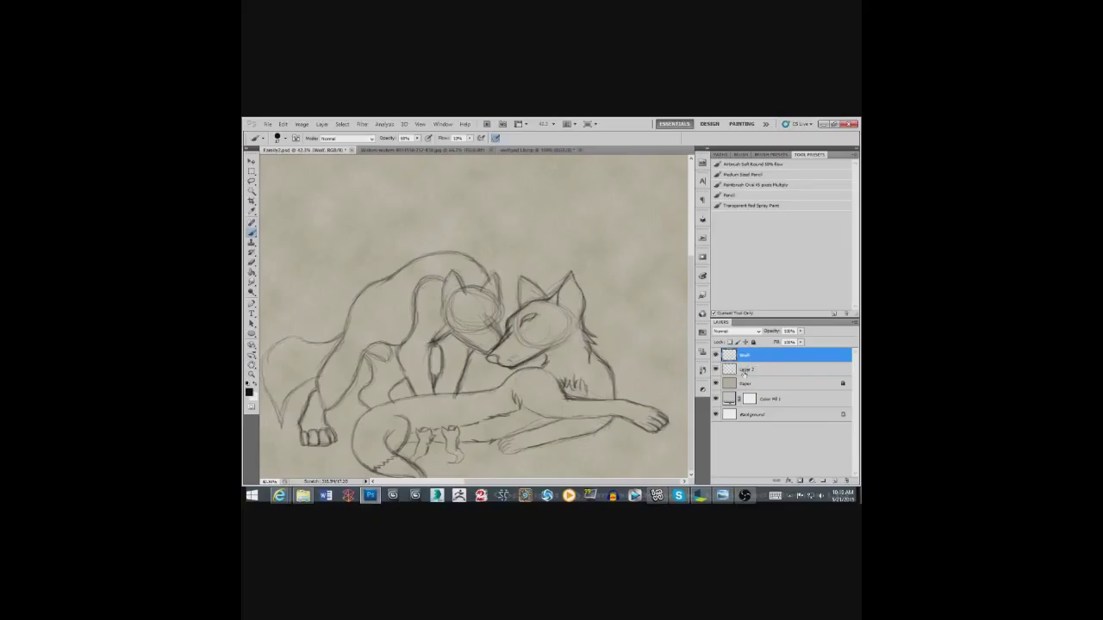
Step: Rename Layer 2 as Fox
{"action": "double_click", "coordinate": [744, 372]}
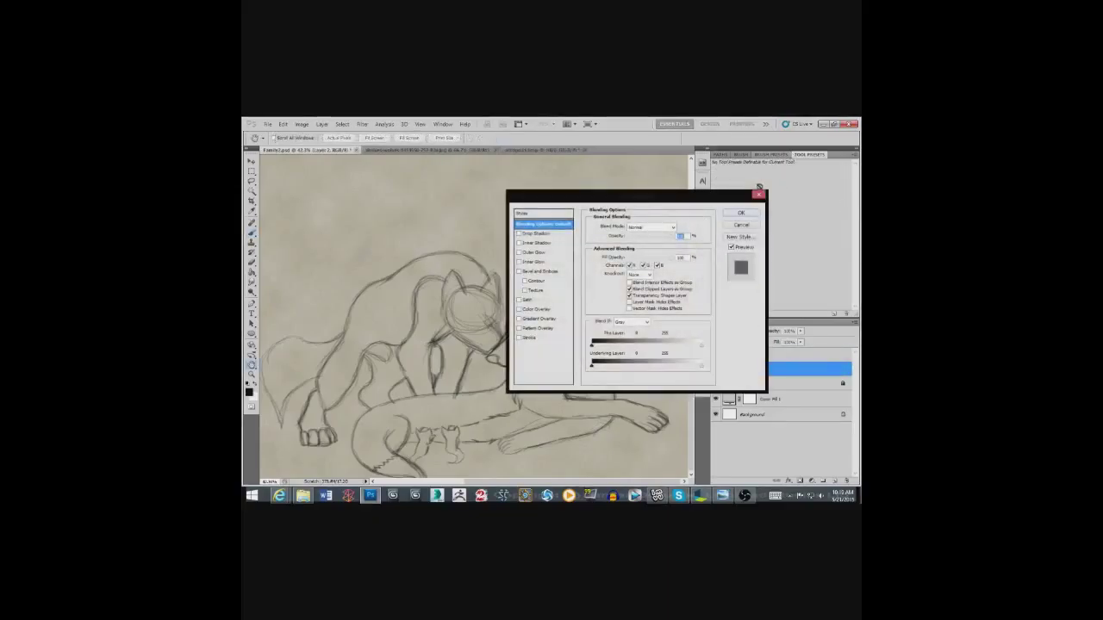
{"action": "left_click", "coordinate": [759, 194]}
{"action": "double_click", "coordinate": [748, 369]}
{"action": "type", "text": "Fox"}
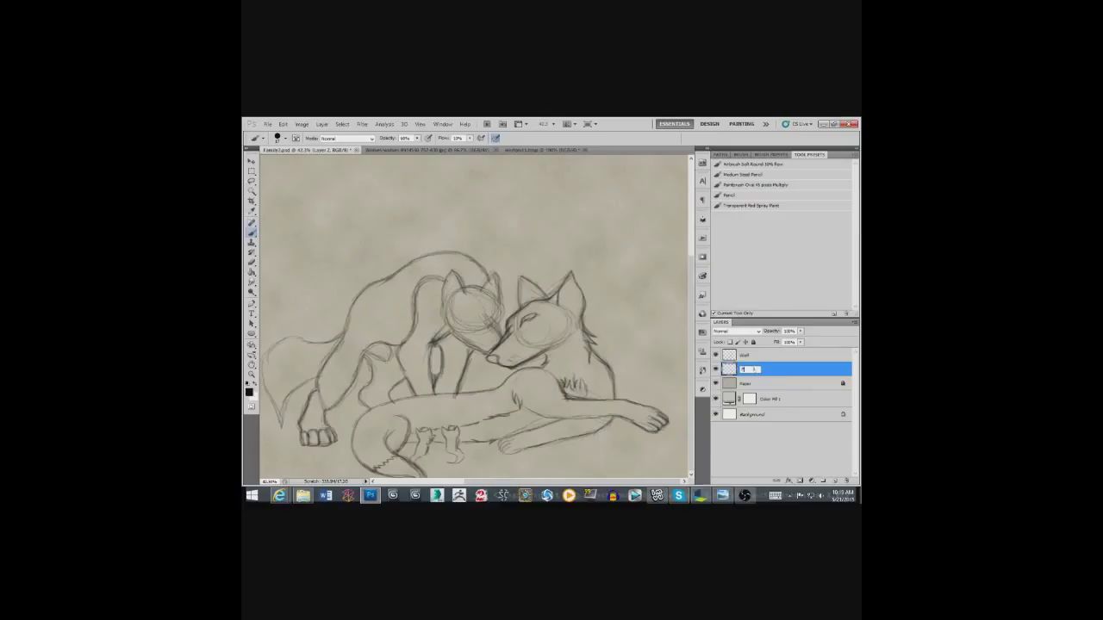
{"action": "key", "text": "Return"}
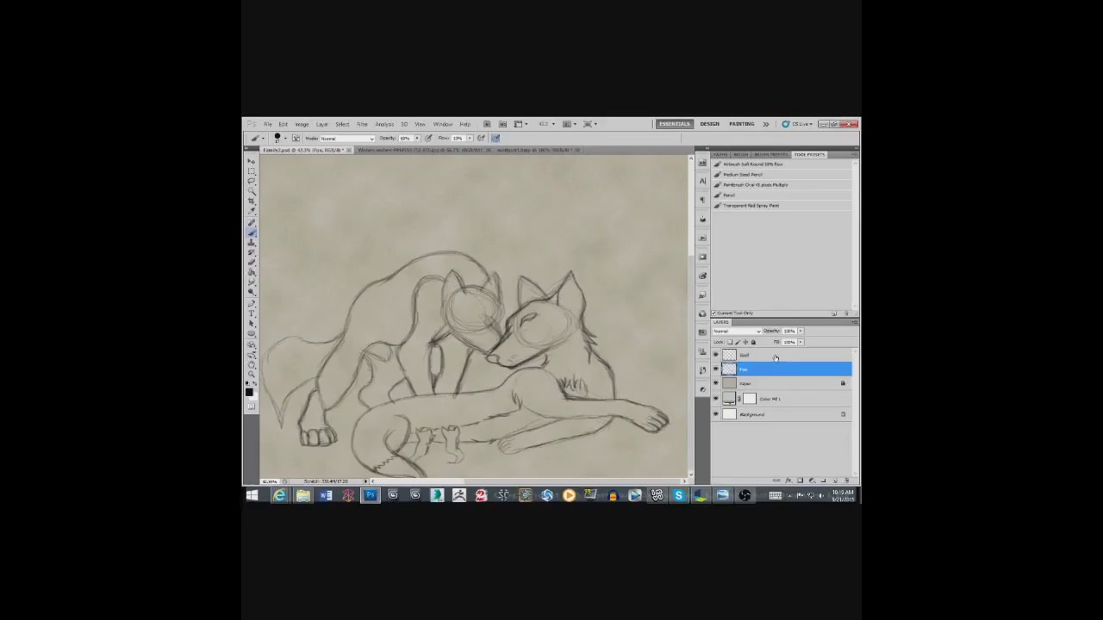
Step: Strengthen the standing wolf's back and hind leg outlines on the Wolf layer, cleaning up the lines with the Eraser
{"action": "left_click", "coordinate": [768, 355]}
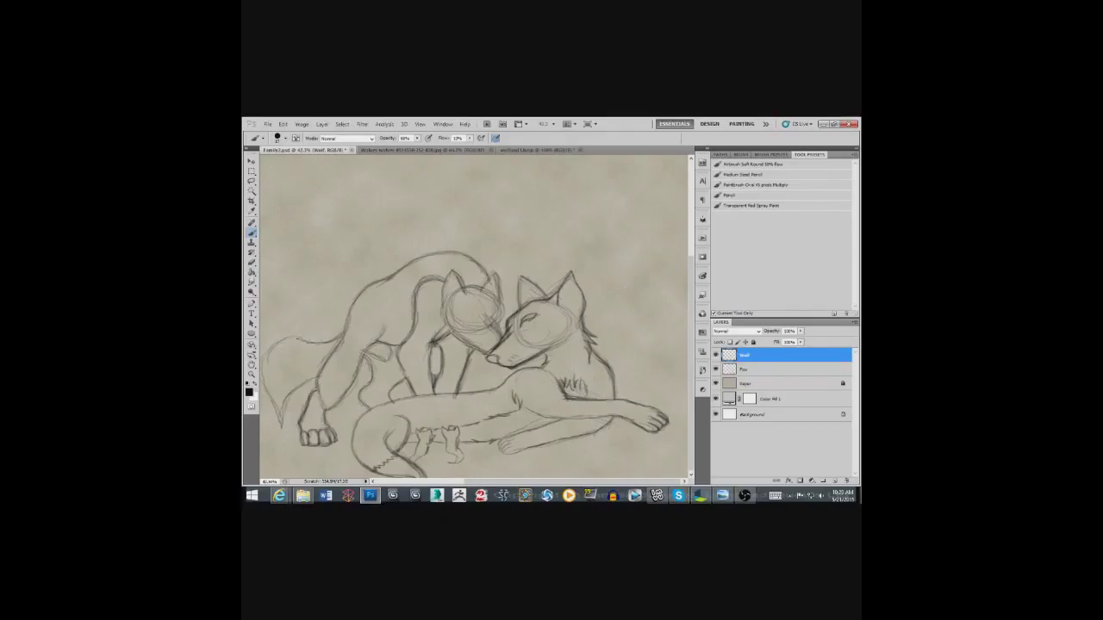
{"action": "left_click_drag", "start_coordinate": [286, 346], "coordinate": [303, 345]}
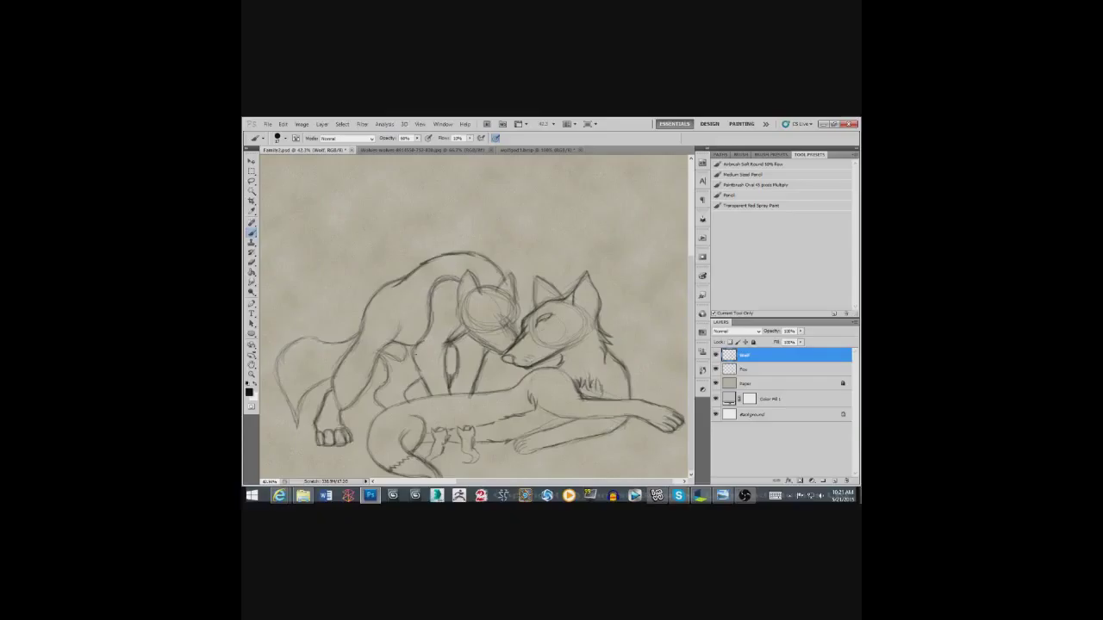
{"action": "key", "text": "e"}
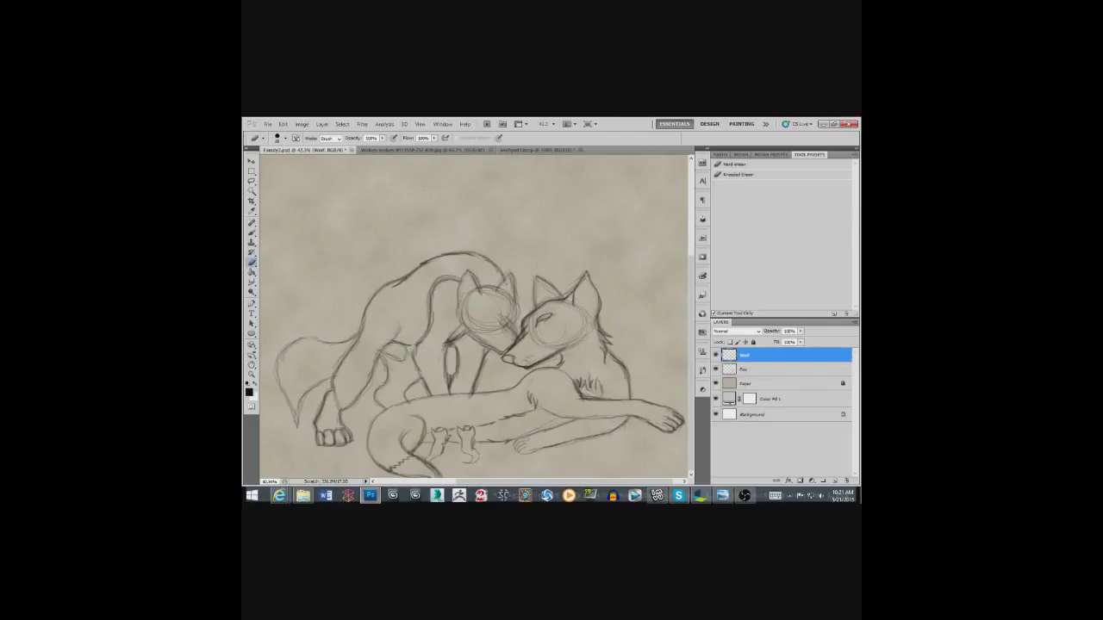
{"action": "key", "text": "b"}
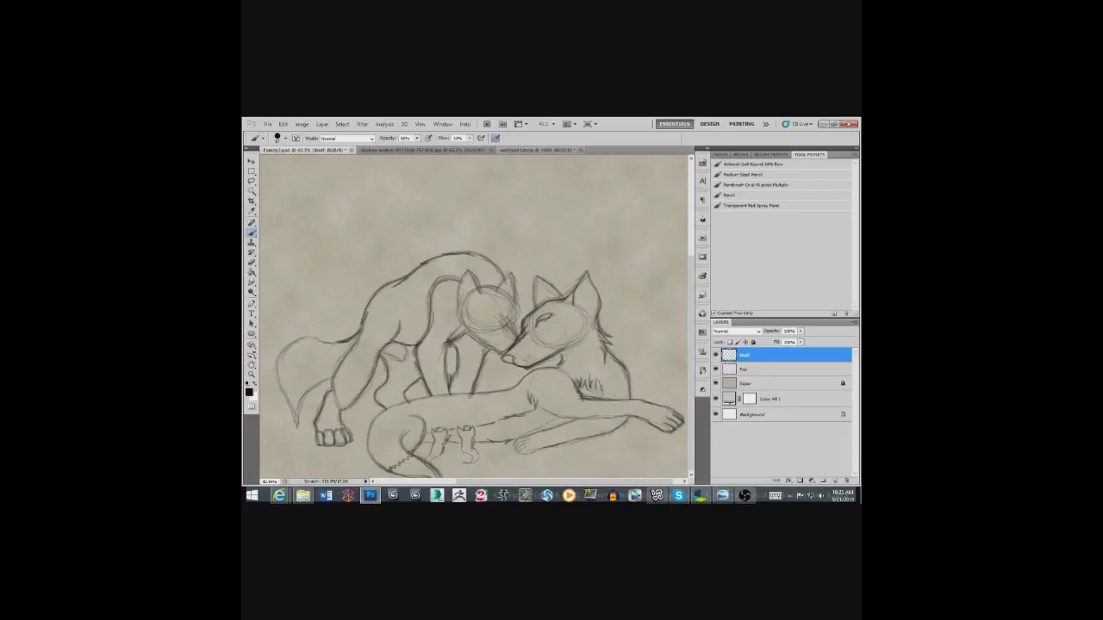
Step: Erase stray sketch marks along both edges of the standing wolf's hind thigh
{"action": "key", "text": "e"}
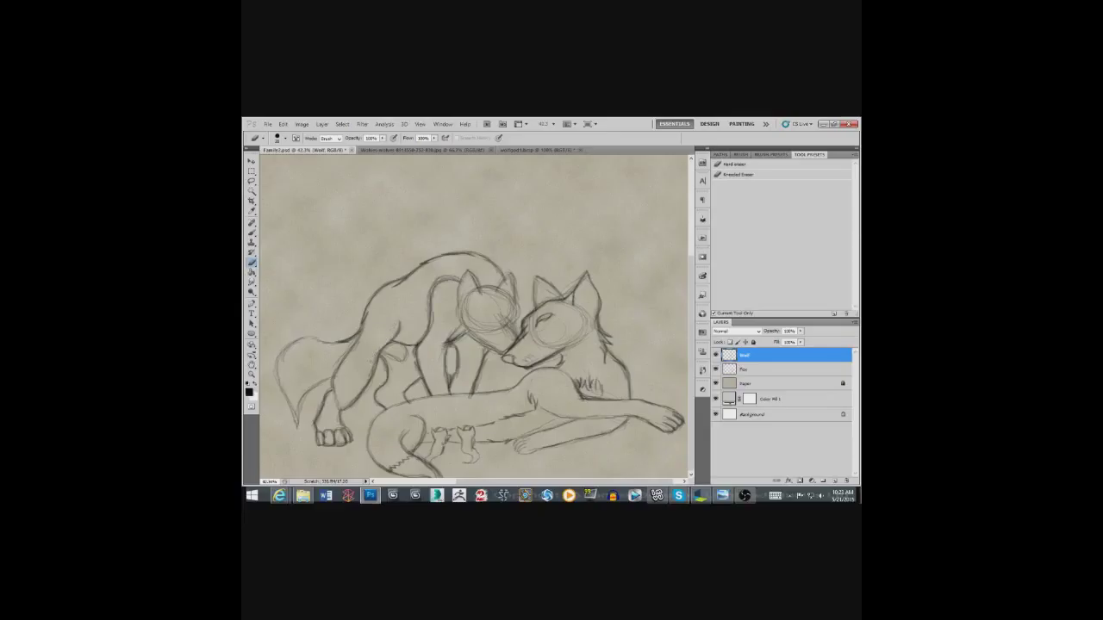
{"action": "left_click_drag", "start_coordinate": [373, 360], "coordinate": [368, 383]}
{"action": "left_click_drag", "start_coordinate": [335, 350], "coordinate": [348, 365]}
Step: Redraw the line where the standing wolf's thigh meets its belly, erasing excess marks between brush strokes
{"action": "left_click", "coordinate": [252, 231]}
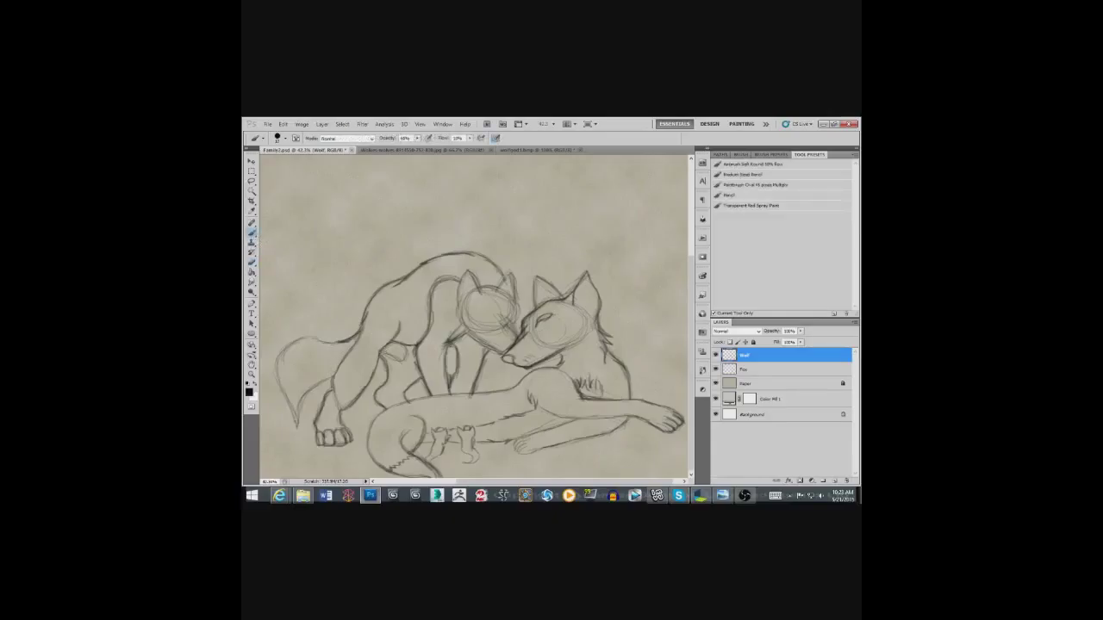
{"action": "left_click_drag", "start_coordinate": [379, 344], "coordinate": [390, 352]}
{"action": "key", "text": "e"}
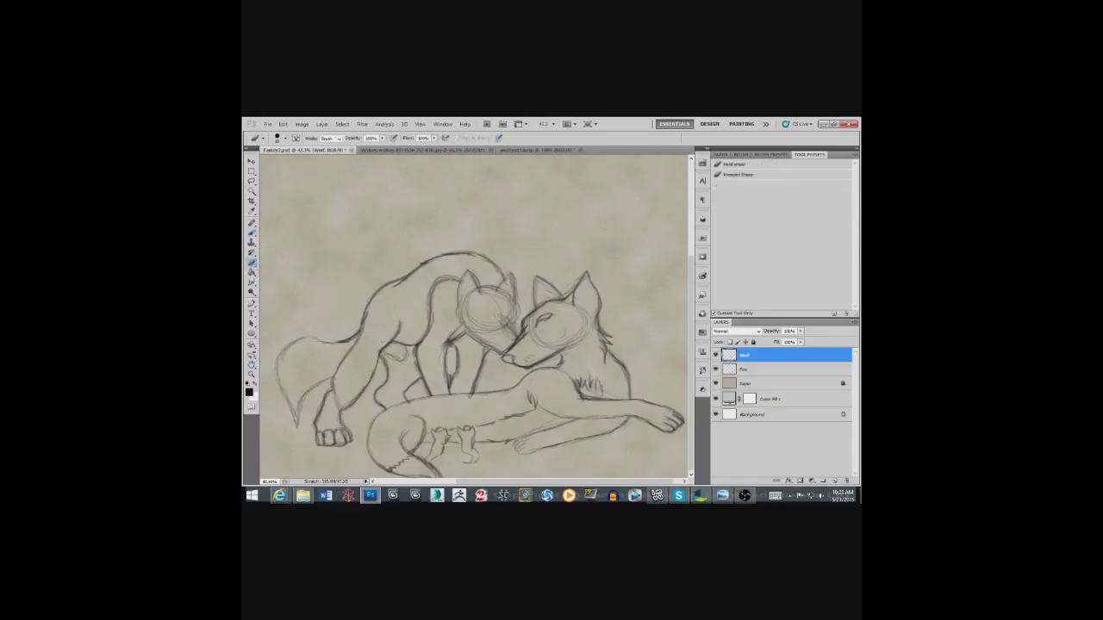
{"action": "left_click_drag", "start_coordinate": [379, 344], "coordinate": [391, 348]}
{"action": "left_click", "coordinate": [252, 232]}
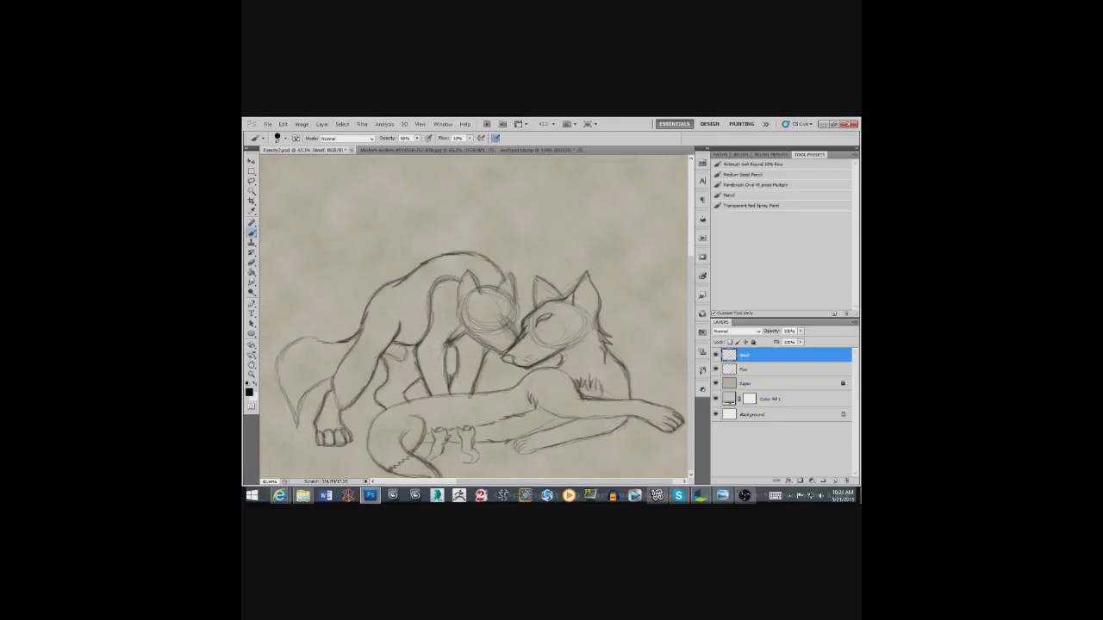
{"action": "left_click", "coordinate": [252, 263]}
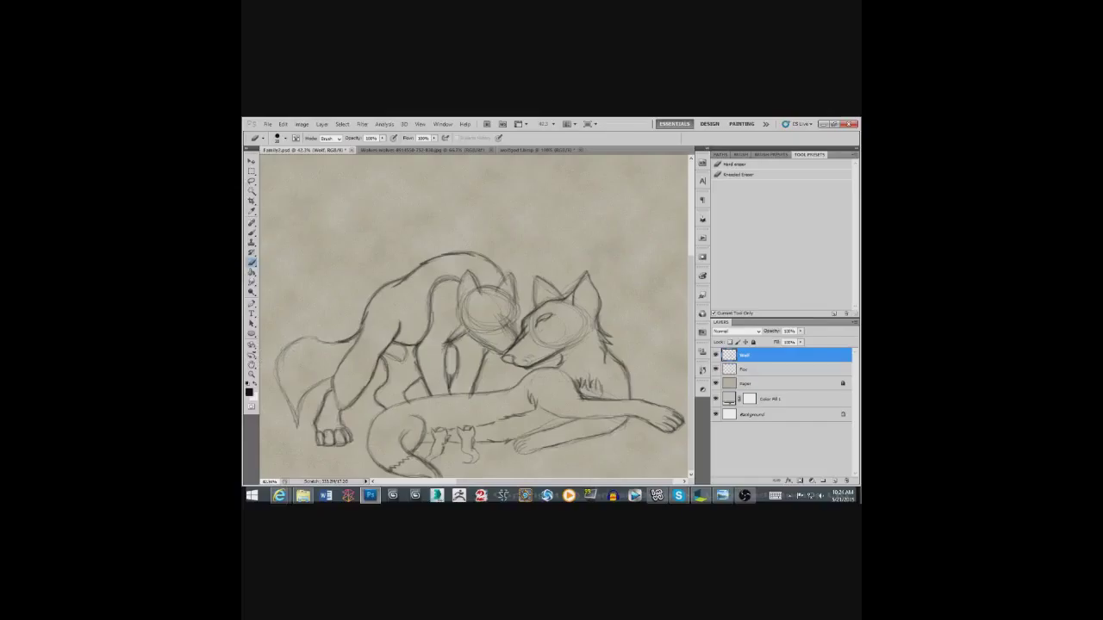
{"action": "left_click", "coordinate": [252, 232]}
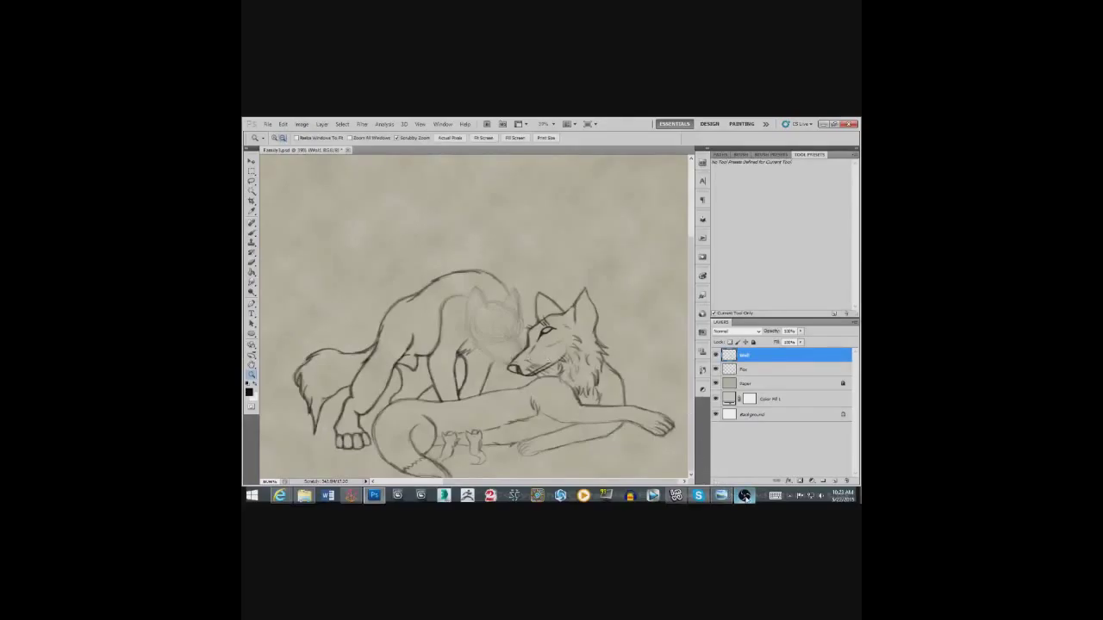
{"action": "left_click", "coordinate": [744, 496]}
{"action": "left_click", "coordinate": [746, 498]}
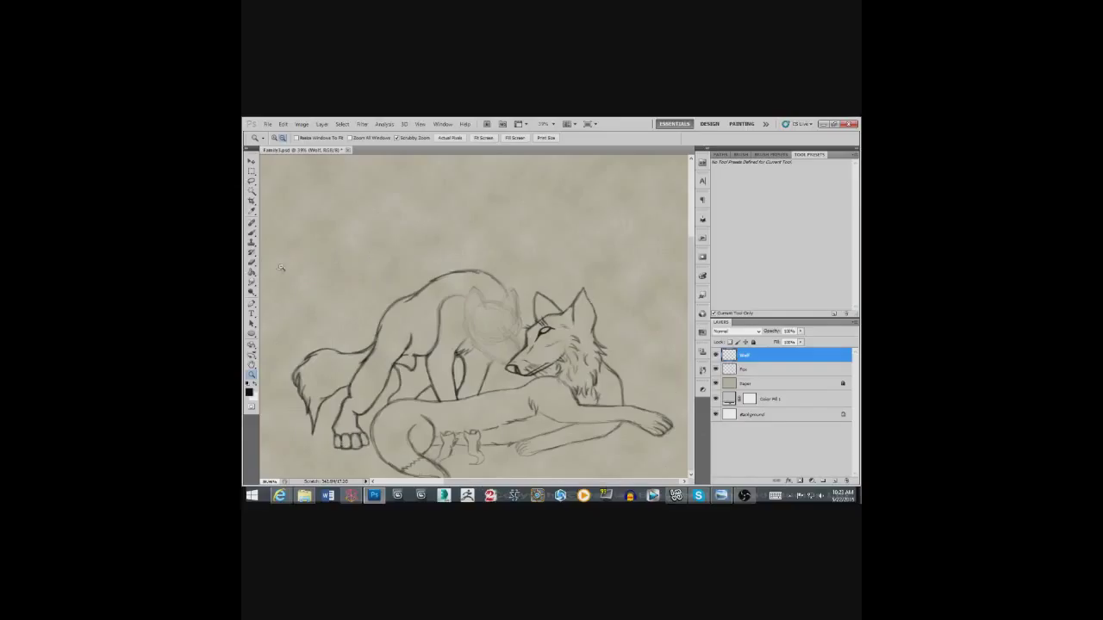
Step: Select the Brush tool for drawing on the Wolf layer
{"action": "left_click", "coordinate": [251, 232]}
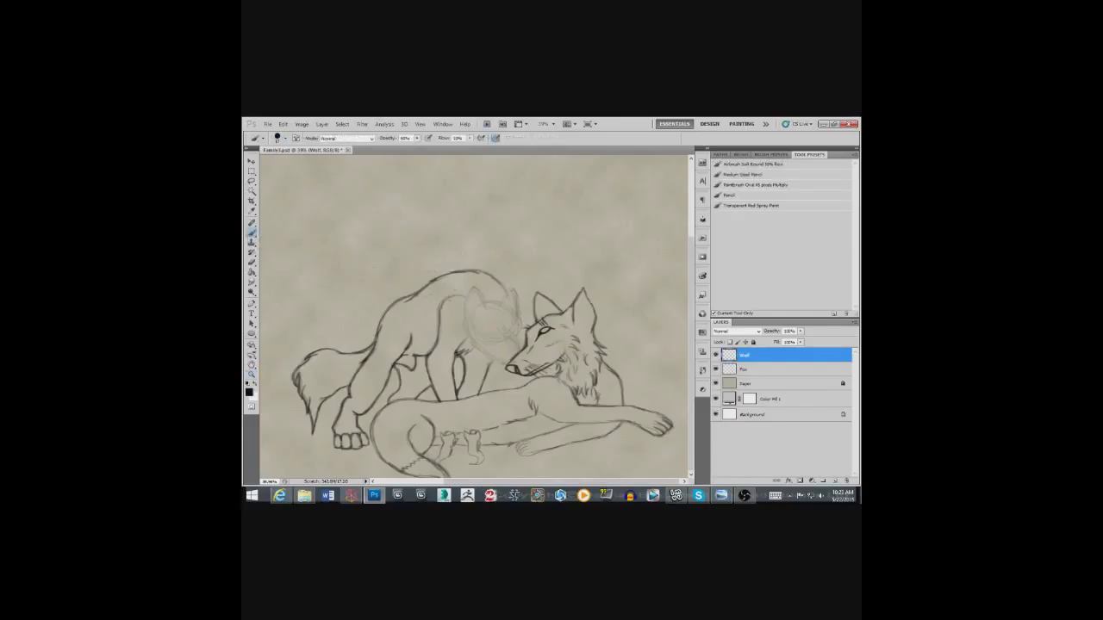